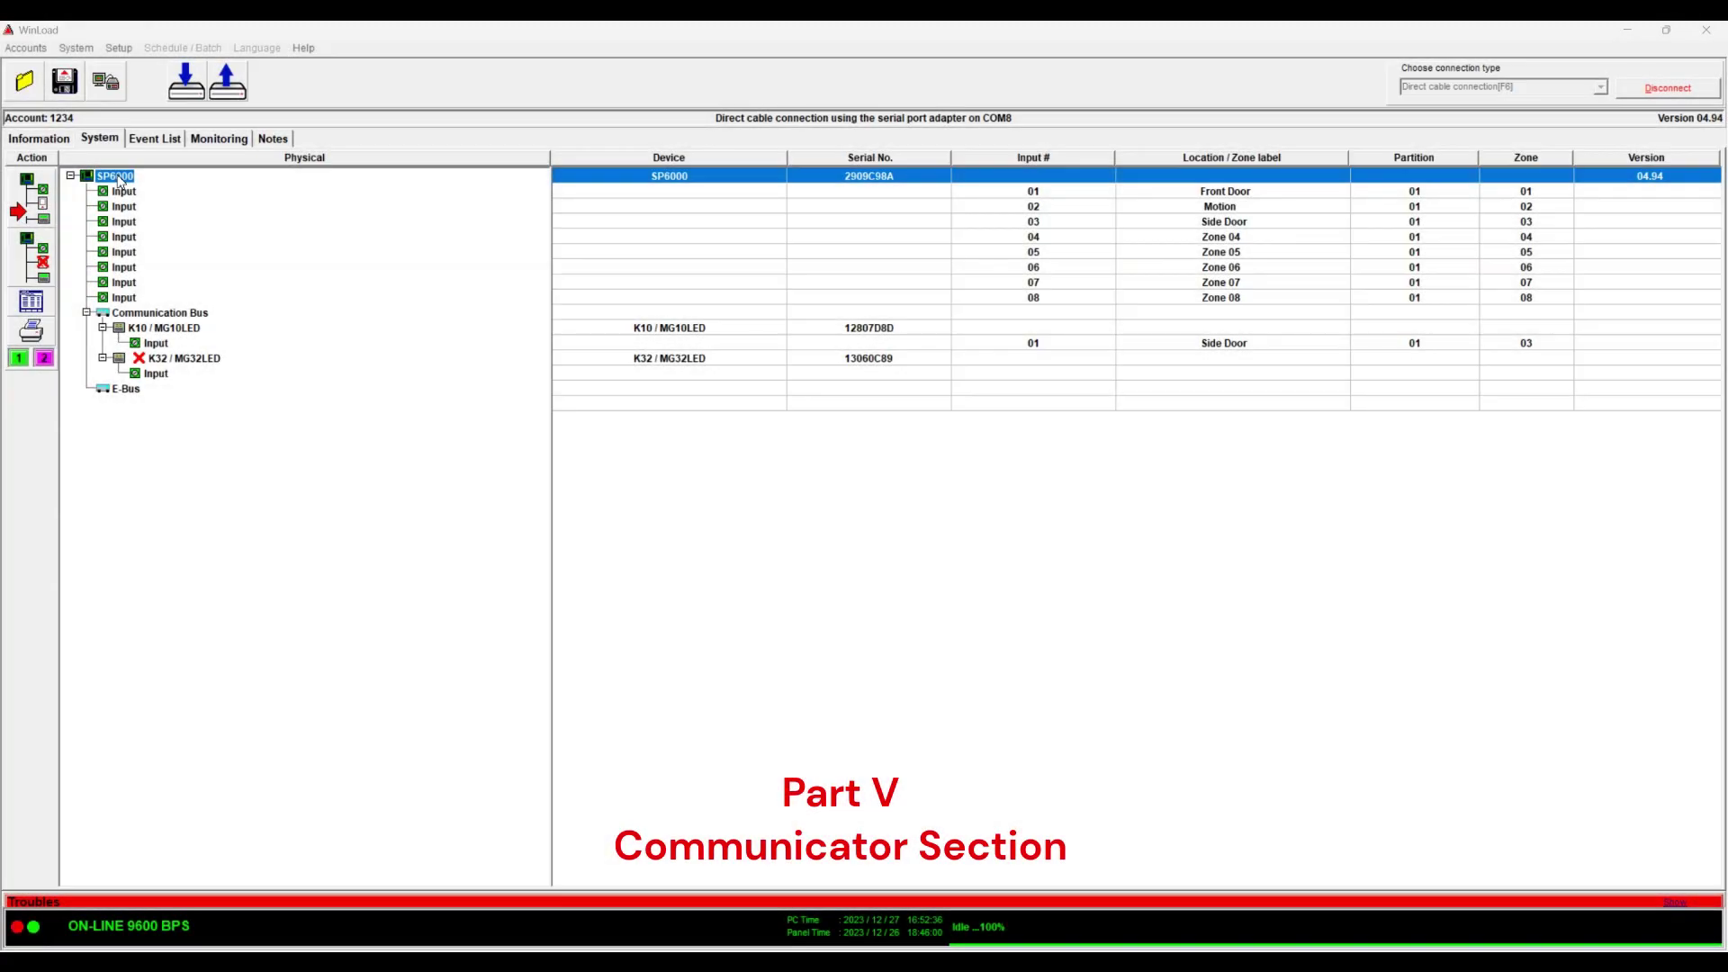
# - Open the SP6000 Communicator settings, enter the monitoring station phone number in [815], and select [831] Maximum Dialing Attempts
pyautogui.doubleClick(116, 176)
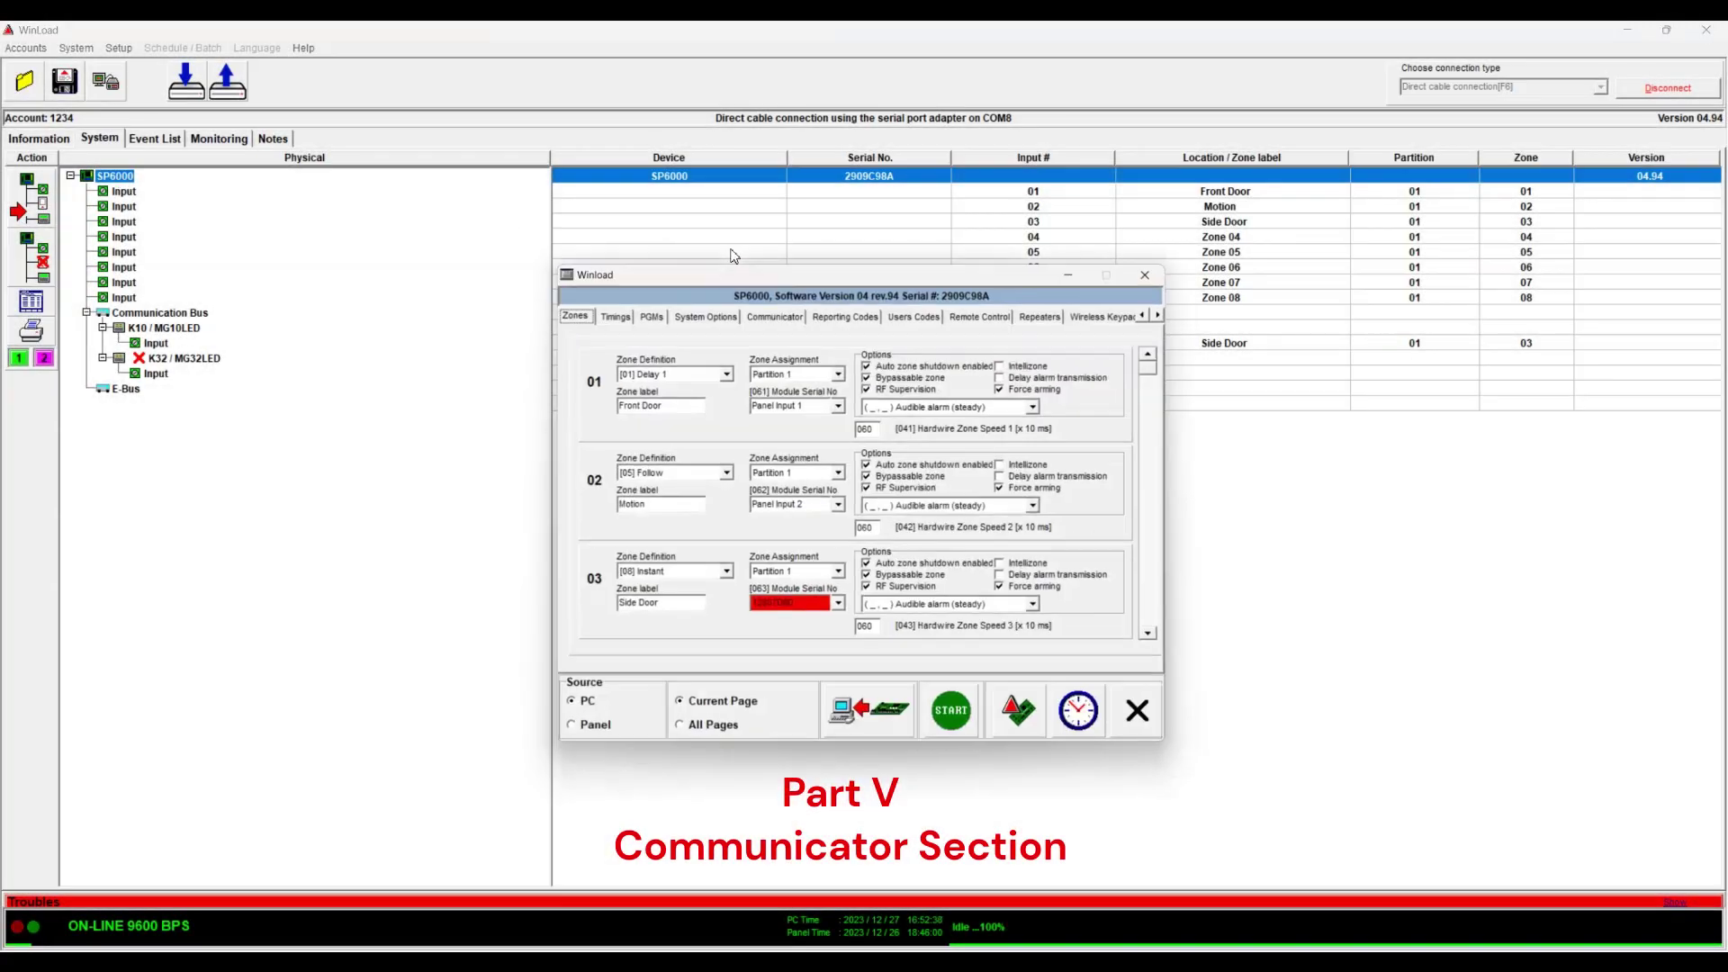
pyautogui.click(771, 314)
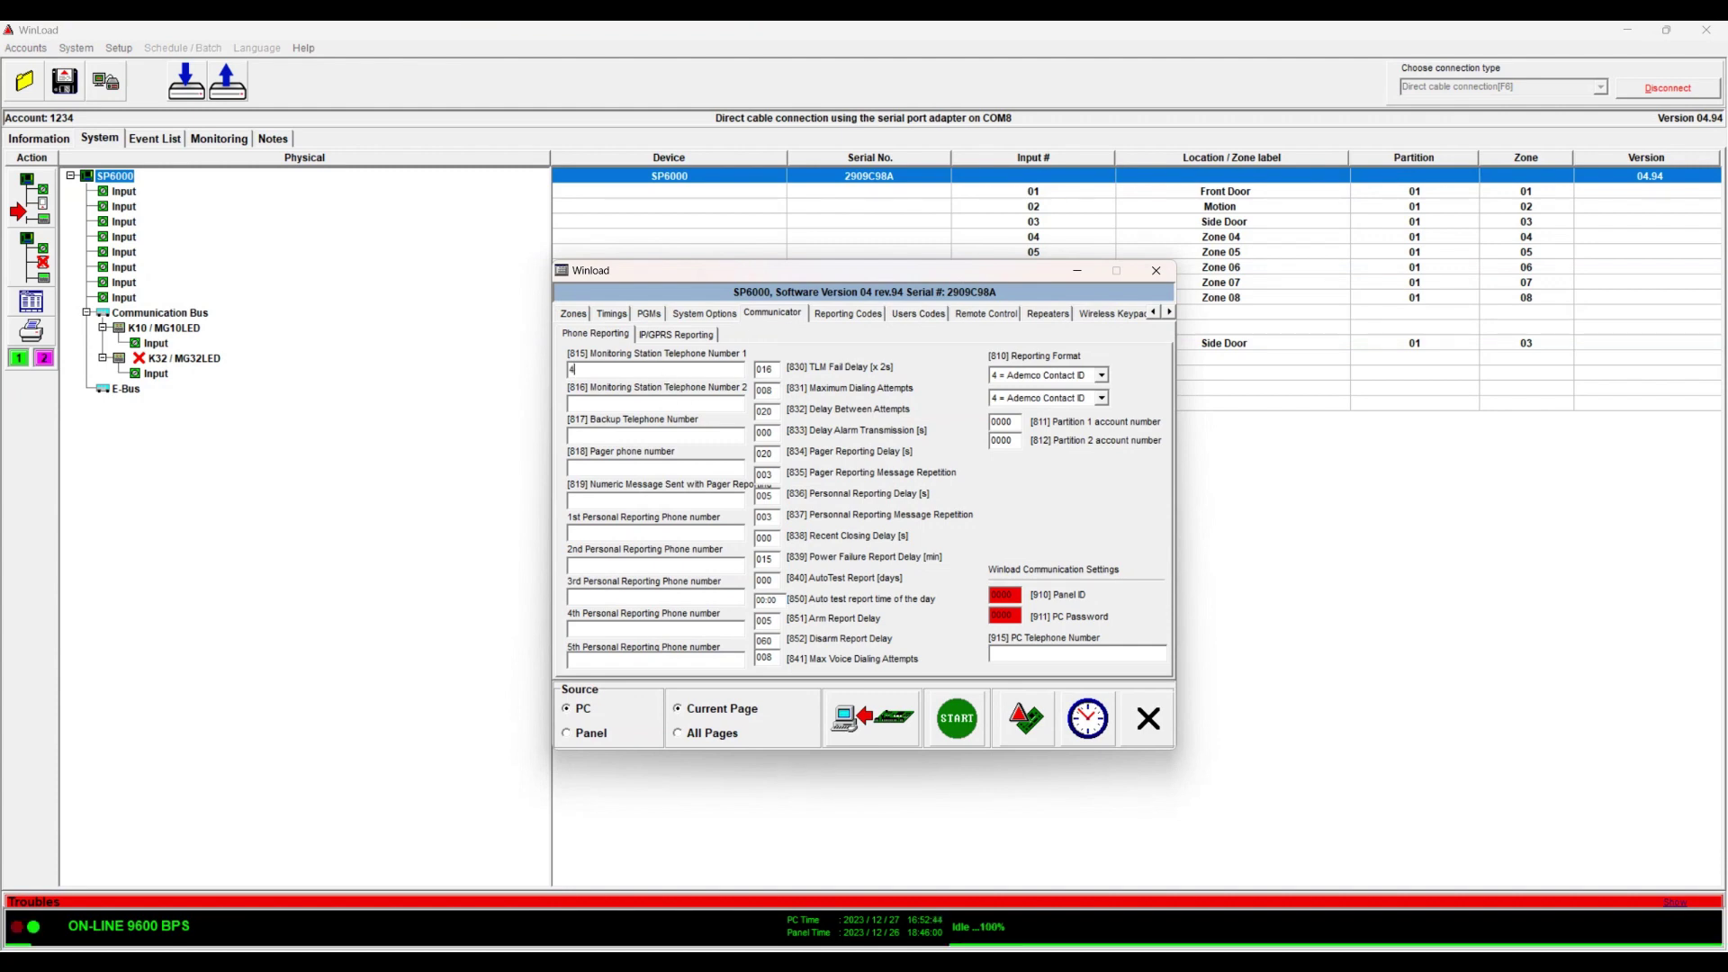
pyautogui.write('4161234567')
pyautogui.click(658, 401)
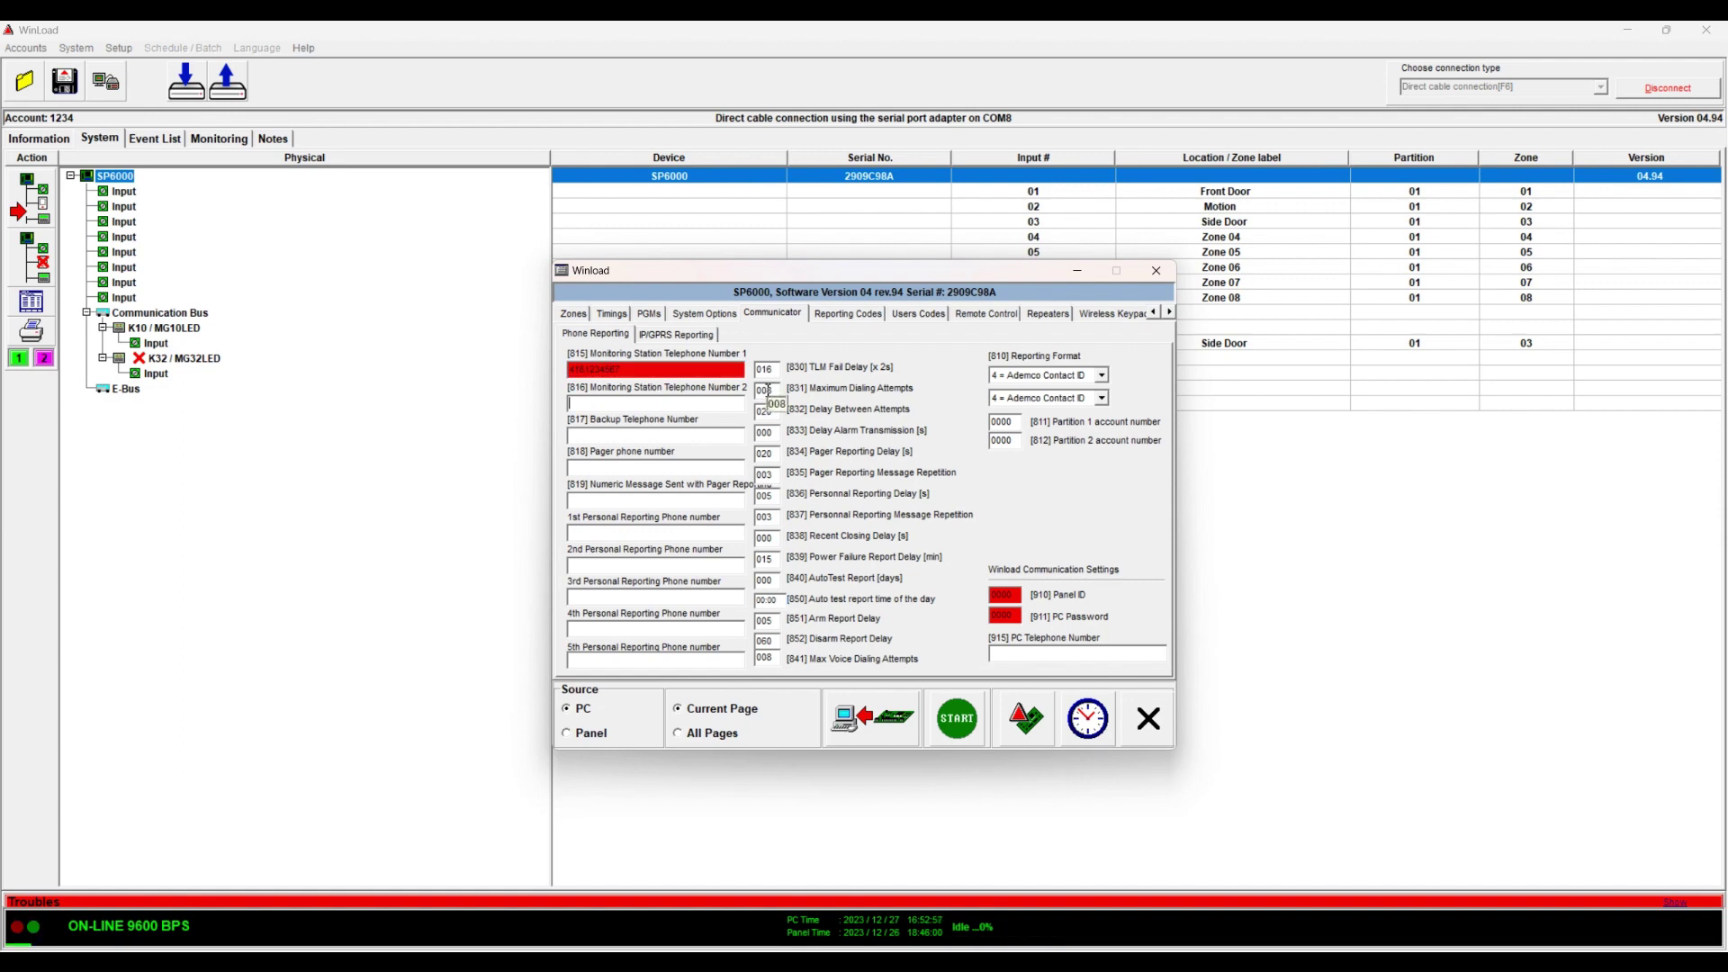
pyautogui.click(766, 390)
pyautogui.click(776, 396)
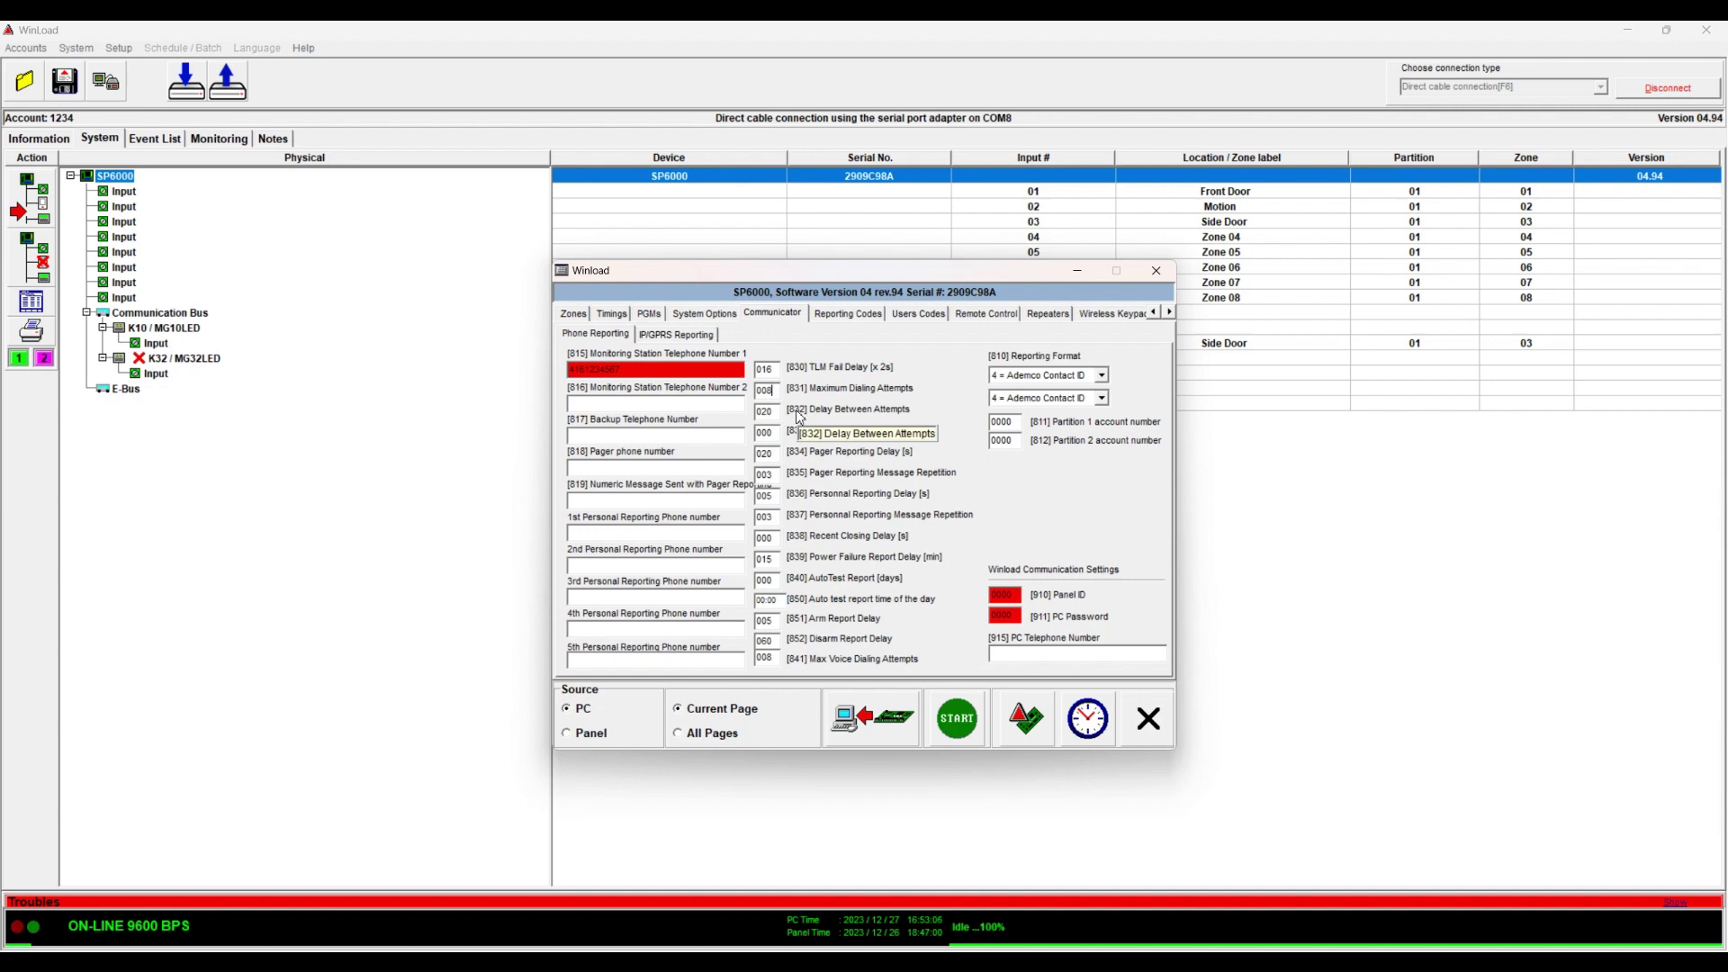
# - Set [840] AutoTest Report to every 1 day and [850] auto test time to 0300
pyautogui.doubleClick(775, 580)
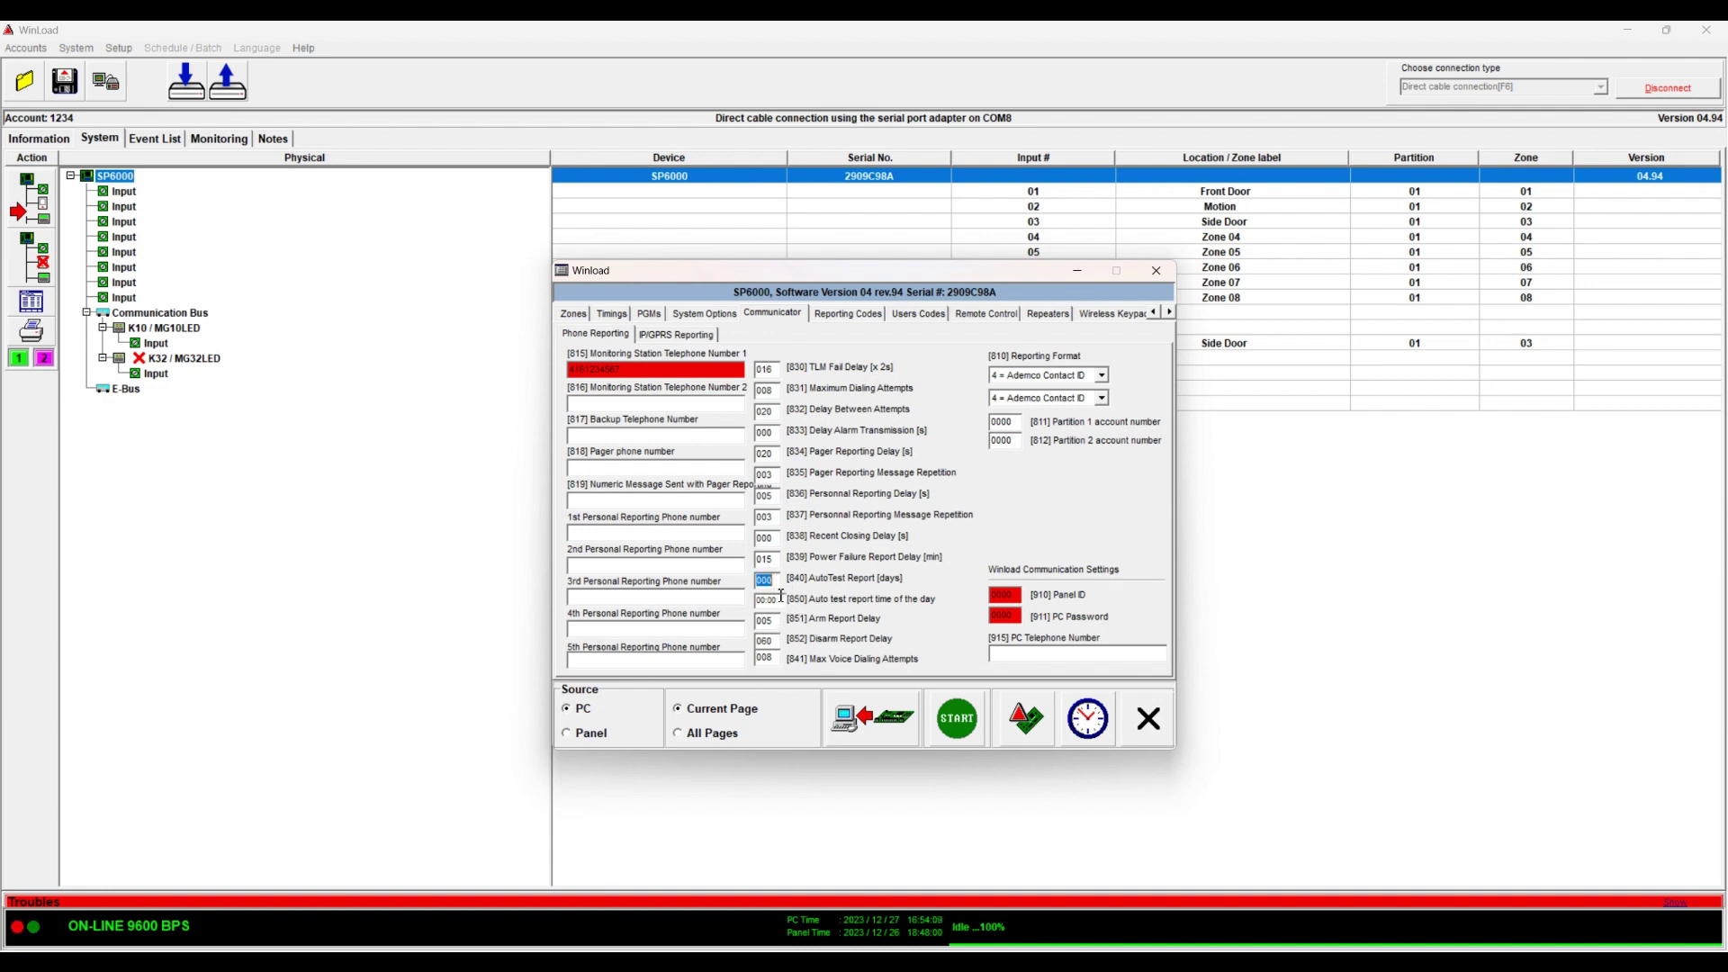
pyautogui.press('Tab')
pyautogui.click(761, 580)
pyautogui.write('1')
pyautogui.press('Tab')
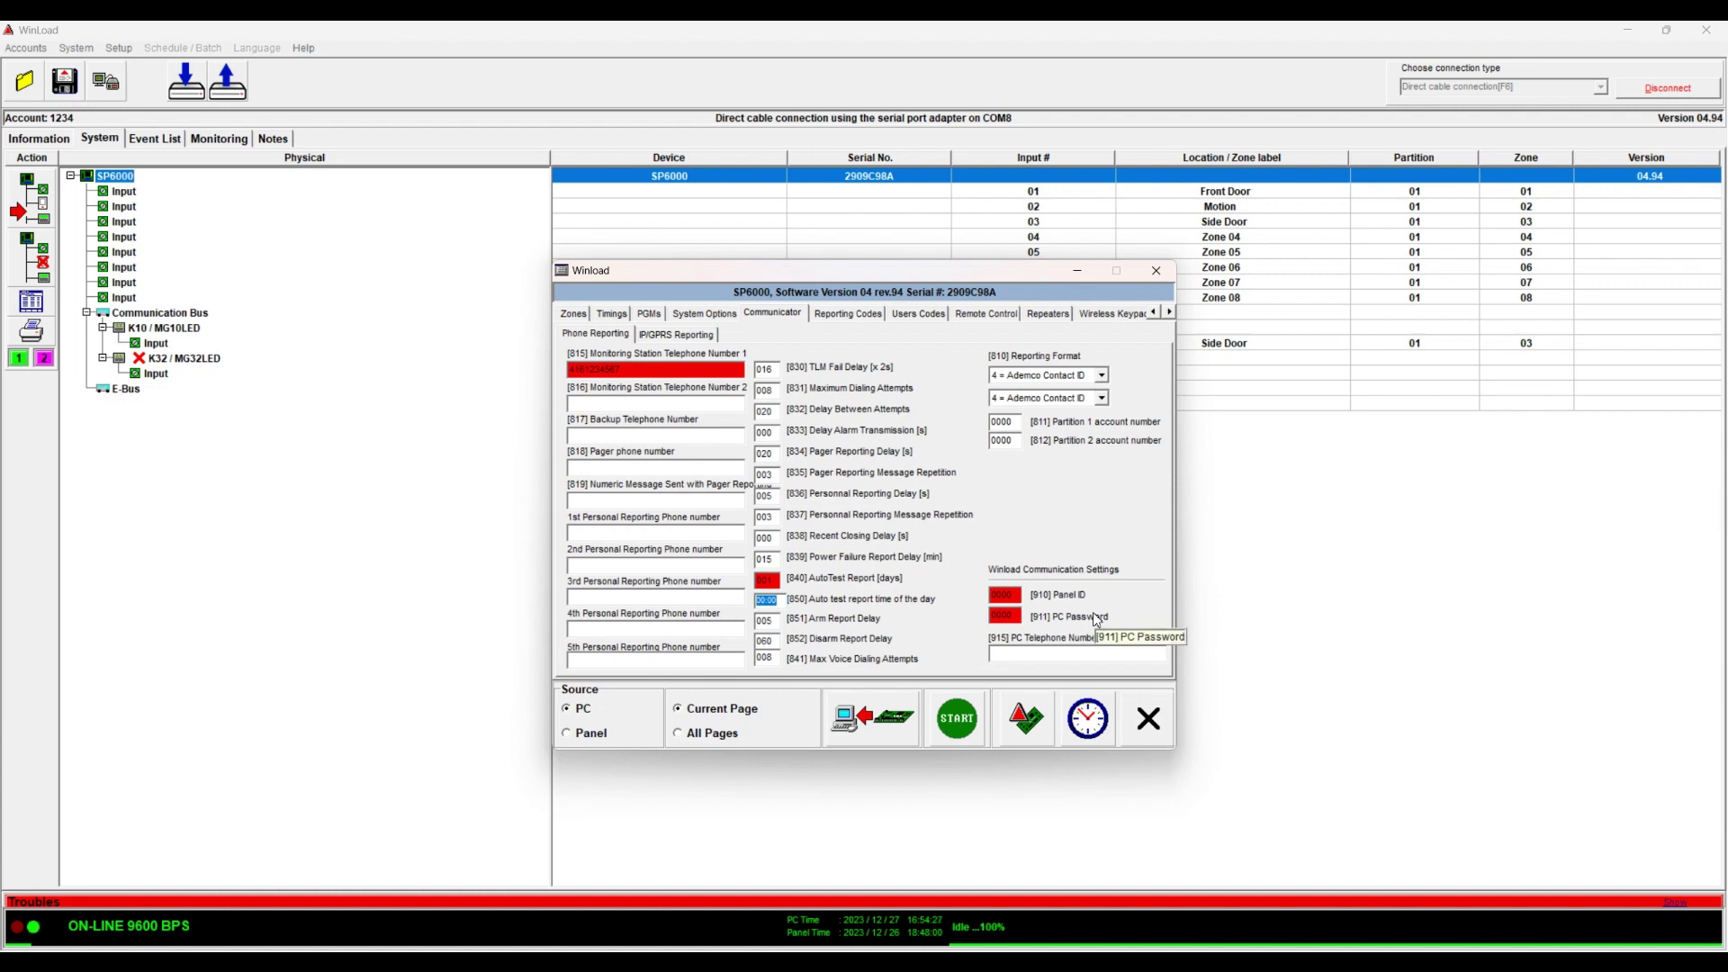
pyautogui.write('0300')
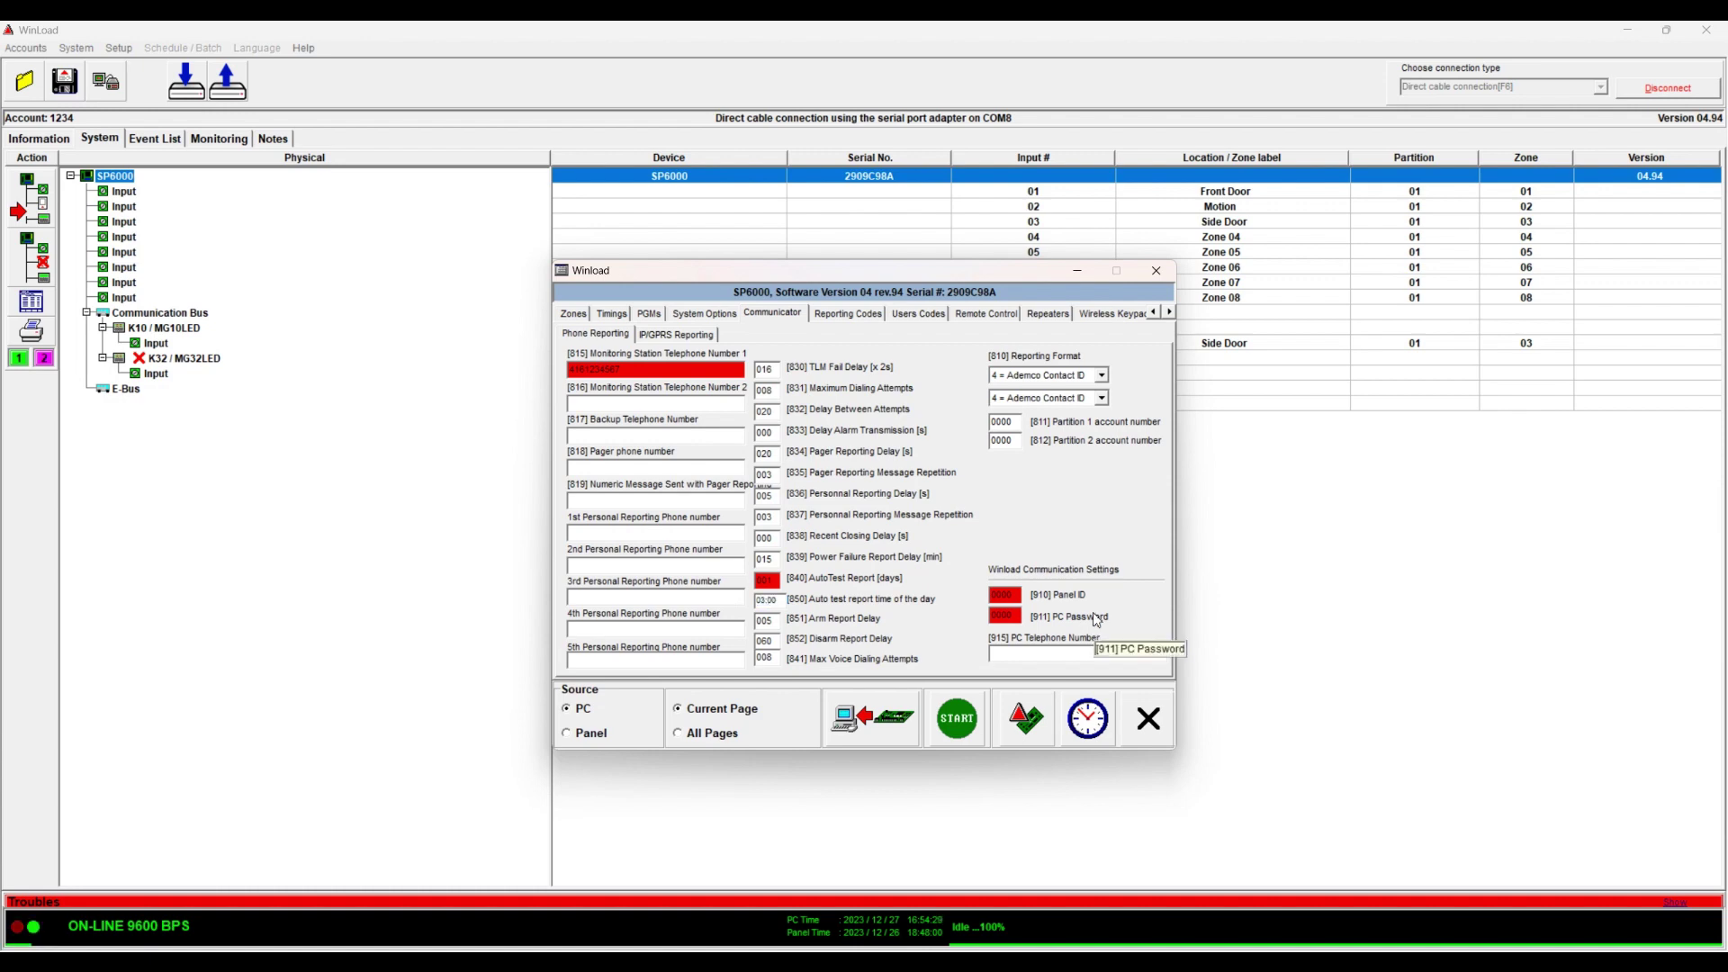
pyautogui.click(766, 623)
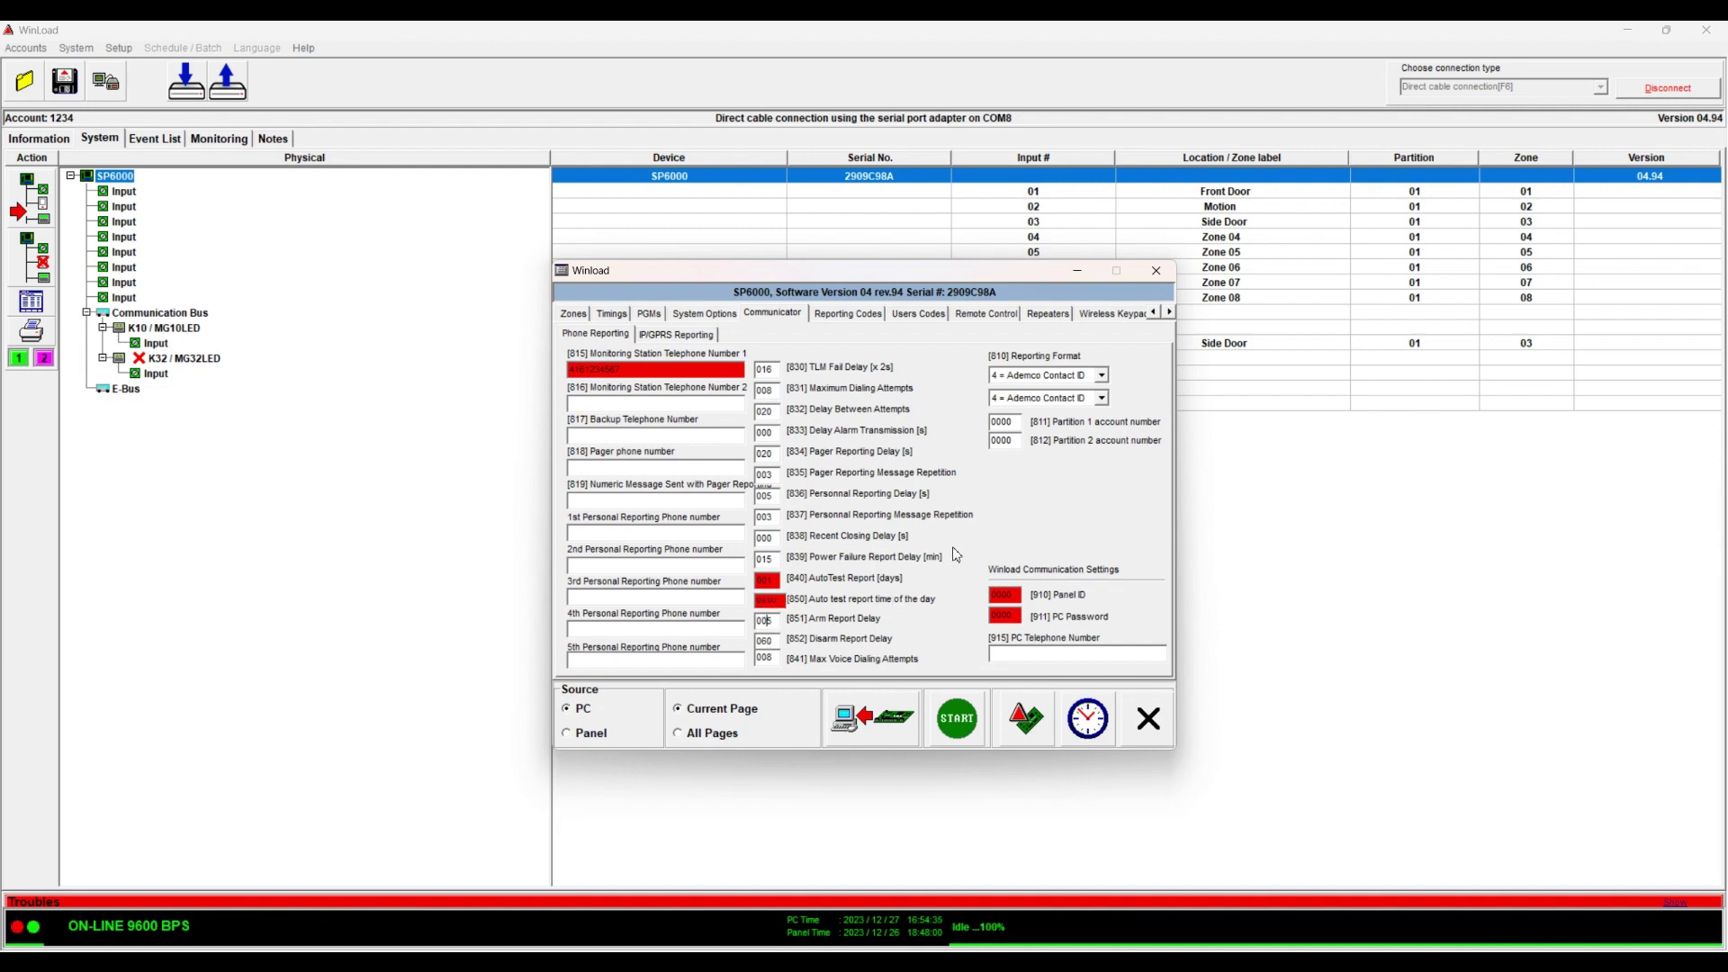
pyautogui.doubleClick(1007, 424)
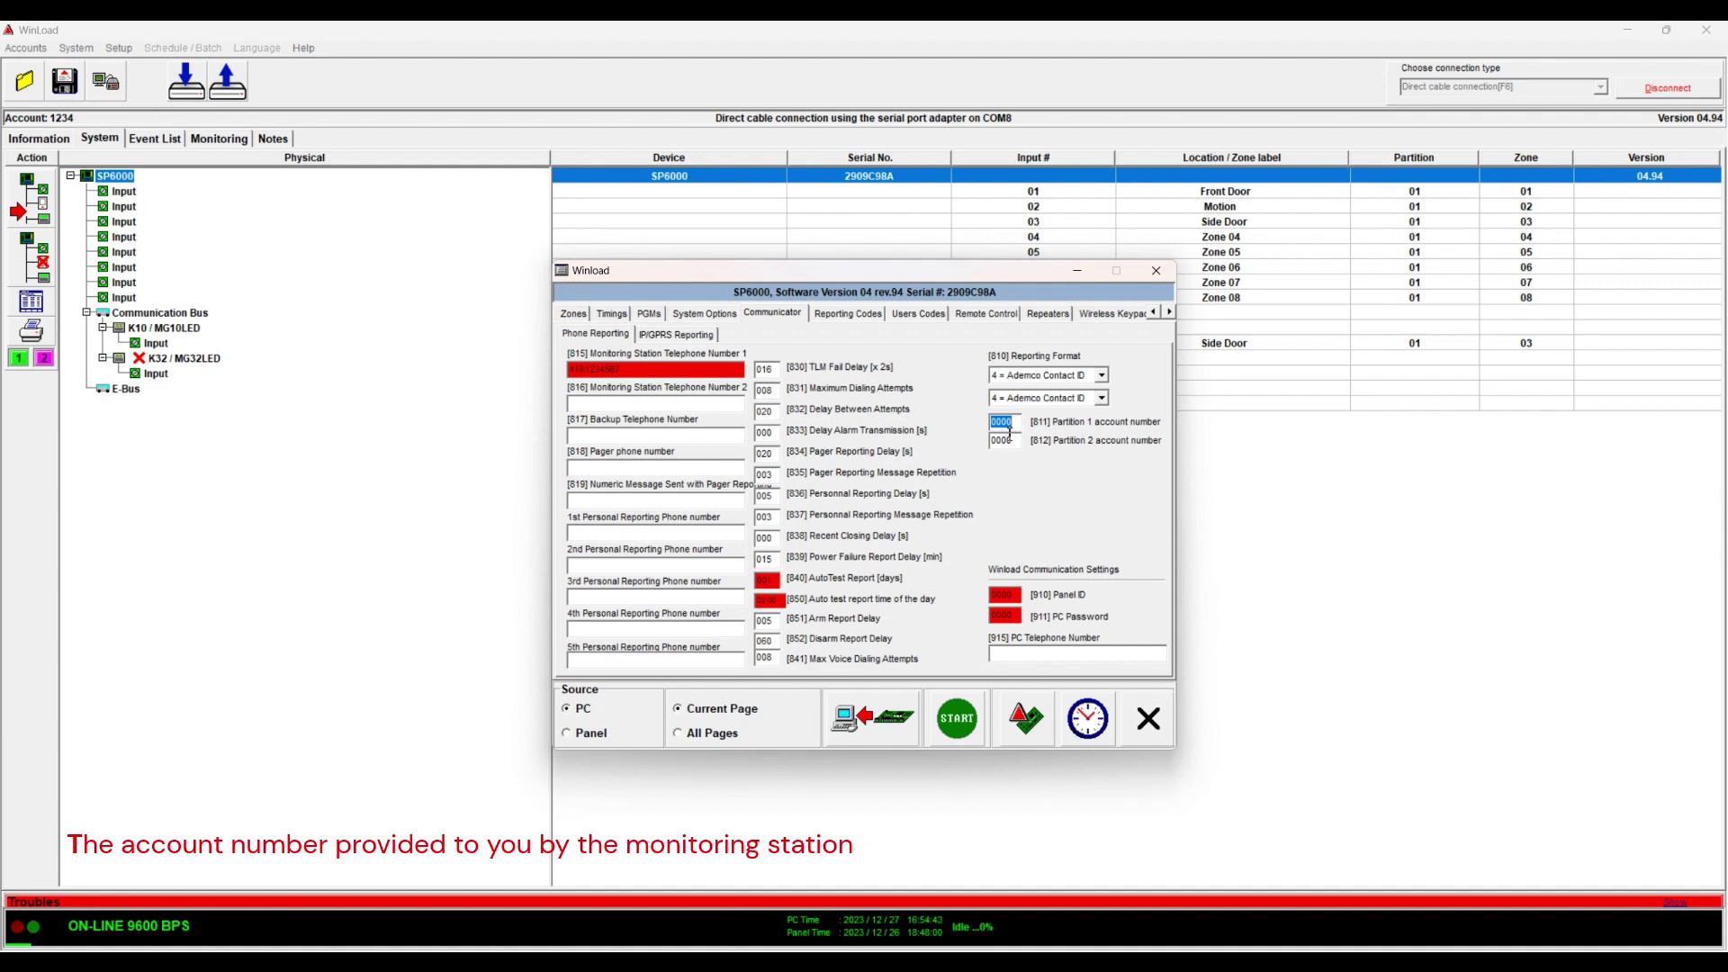
pyautogui.doubleClick(1002, 441)
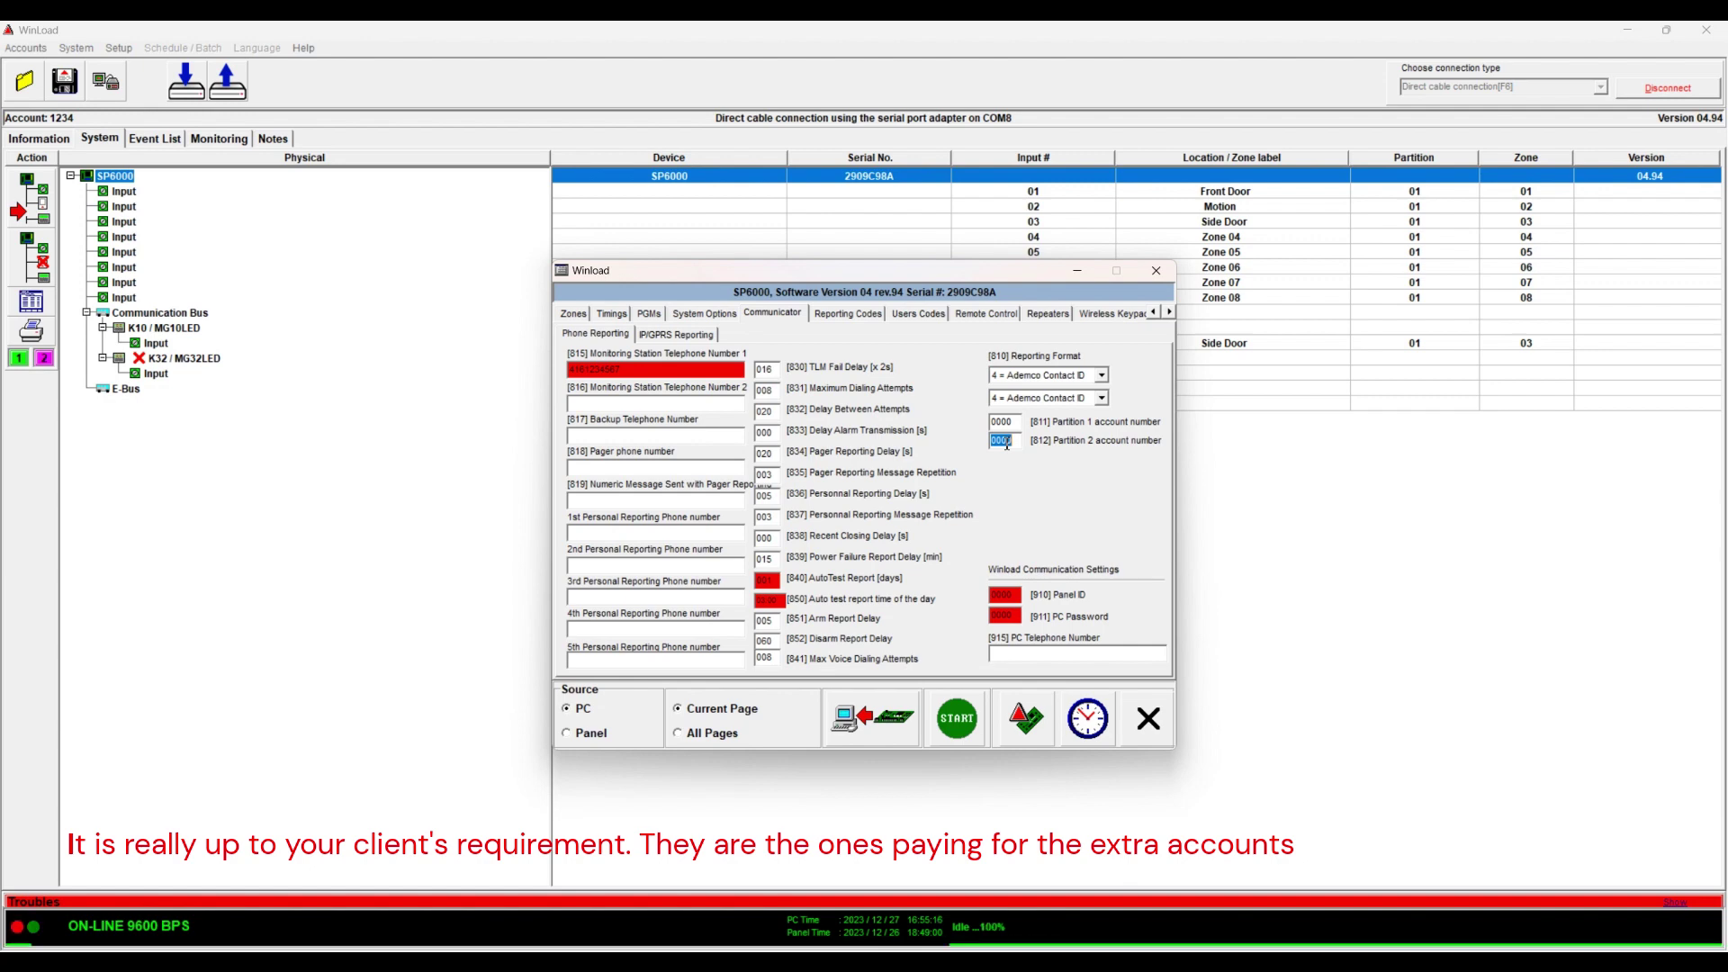
pyautogui.click(1013, 598)
pyautogui.doubleClick(1013, 598)
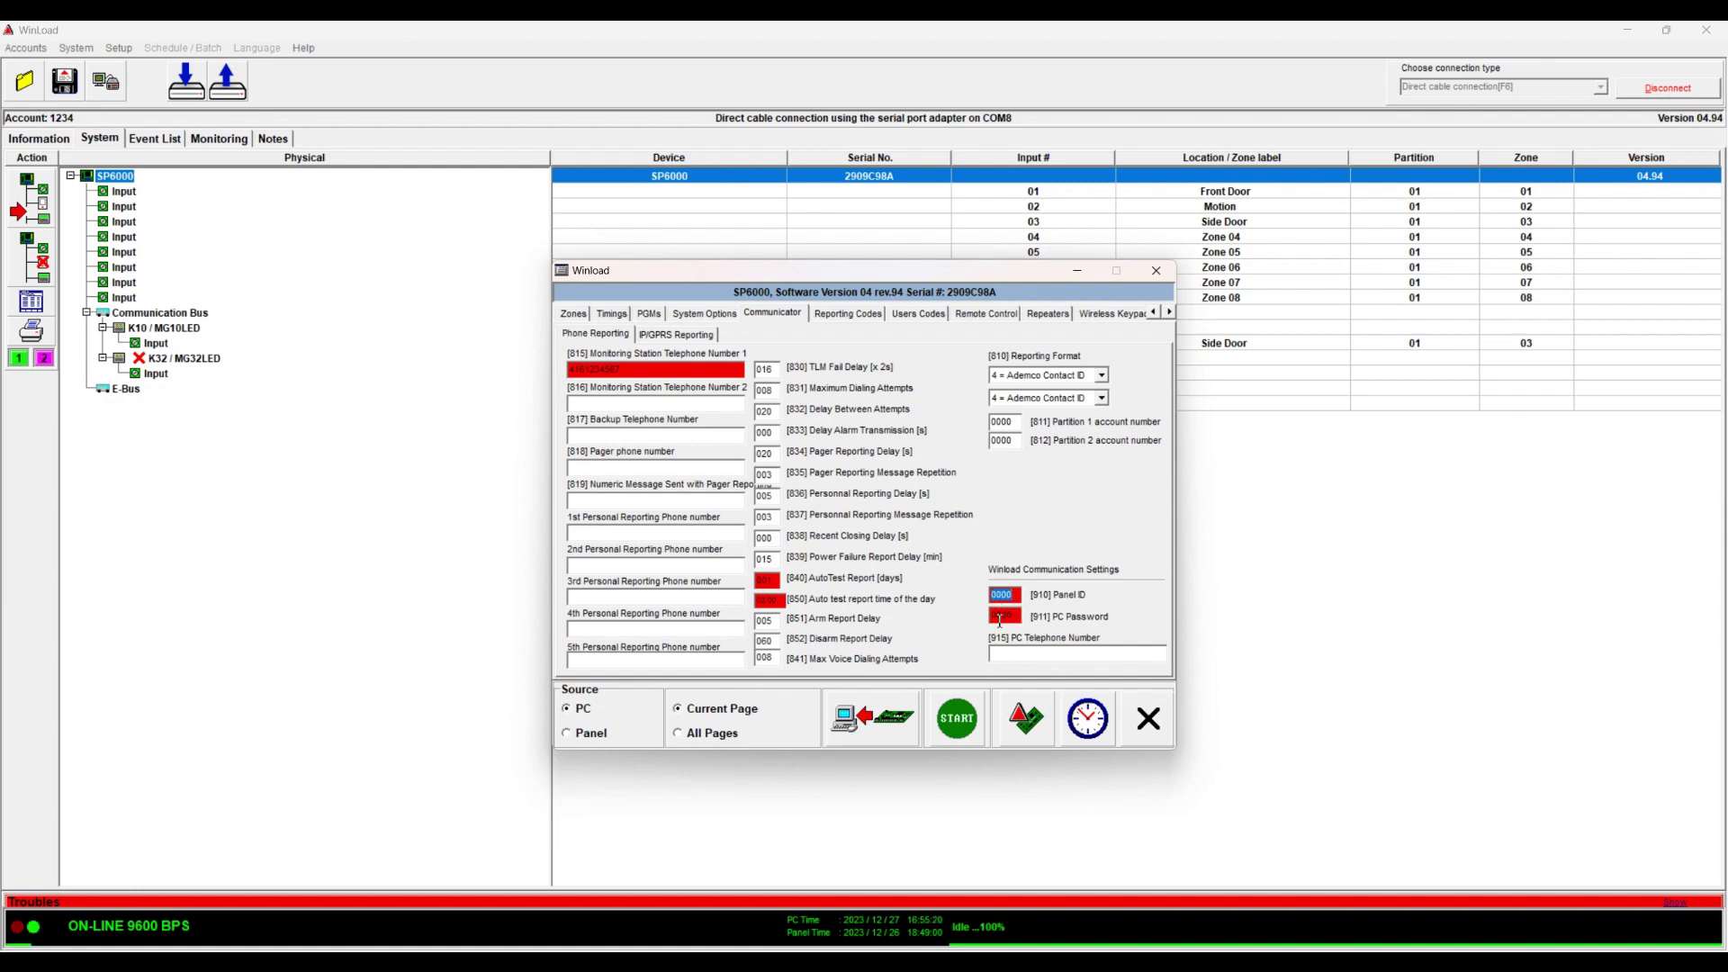
pyautogui.doubleClick(1000, 617)
# - On the IP/GPRS Reporting page, disable IP100 supervision and select the partition 1 and 2 account numbers
pyautogui.click(659, 335)
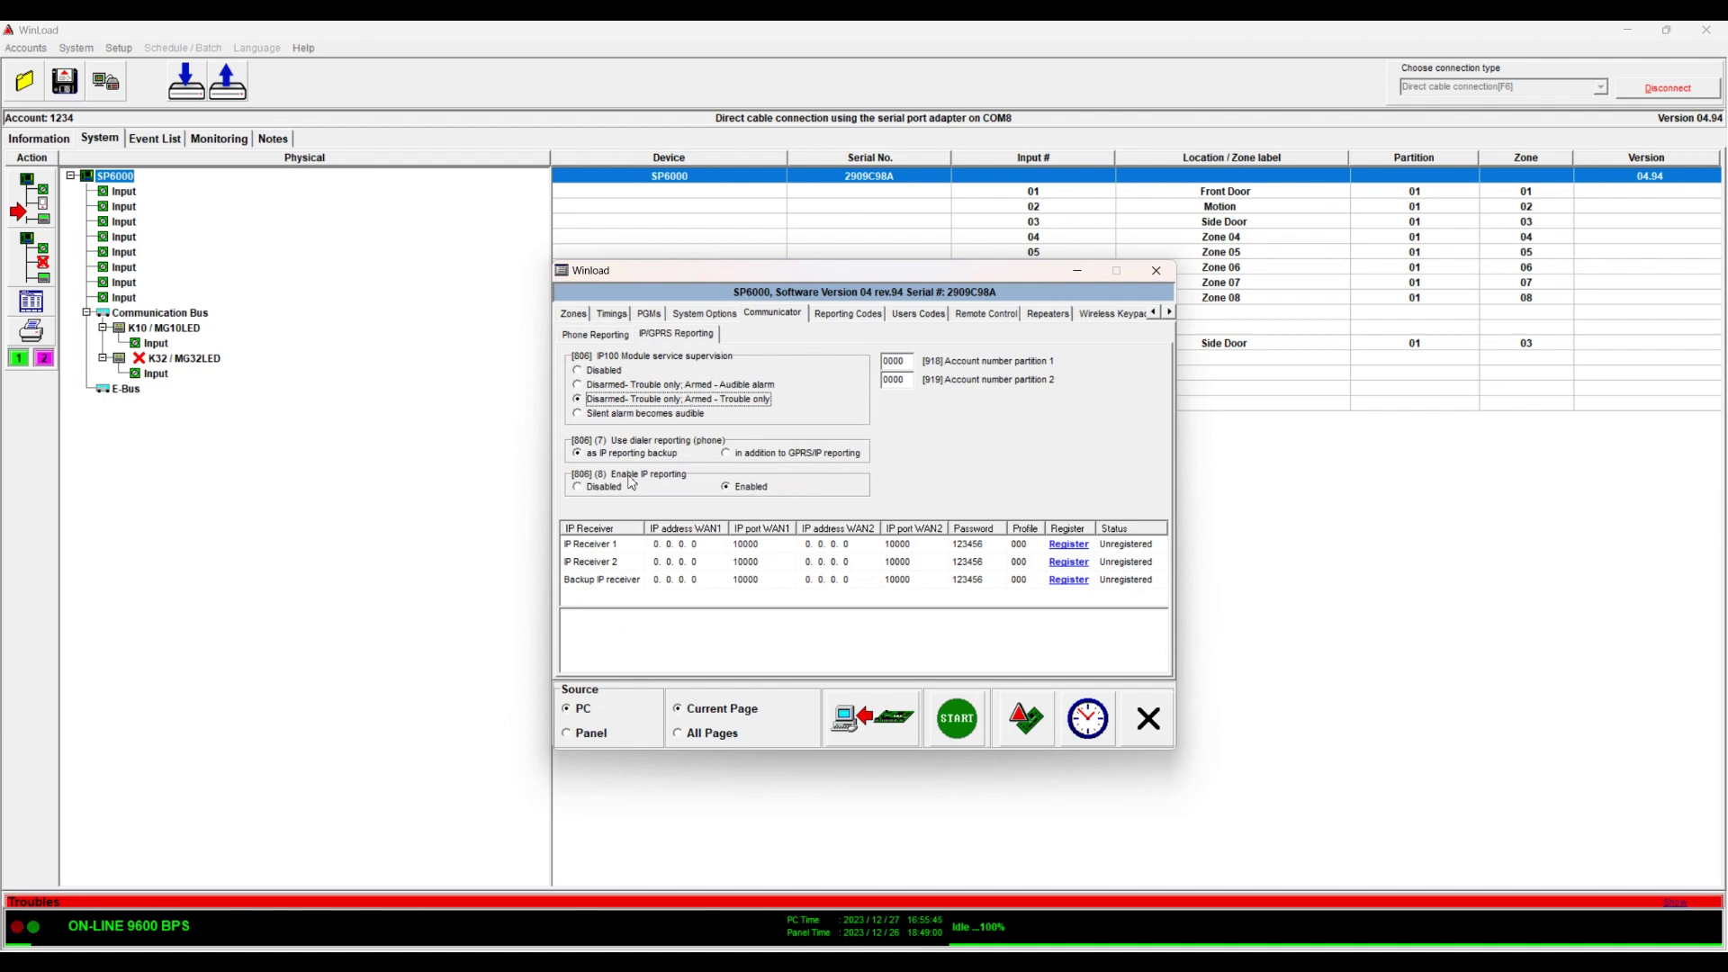
pyautogui.click(579, 371)
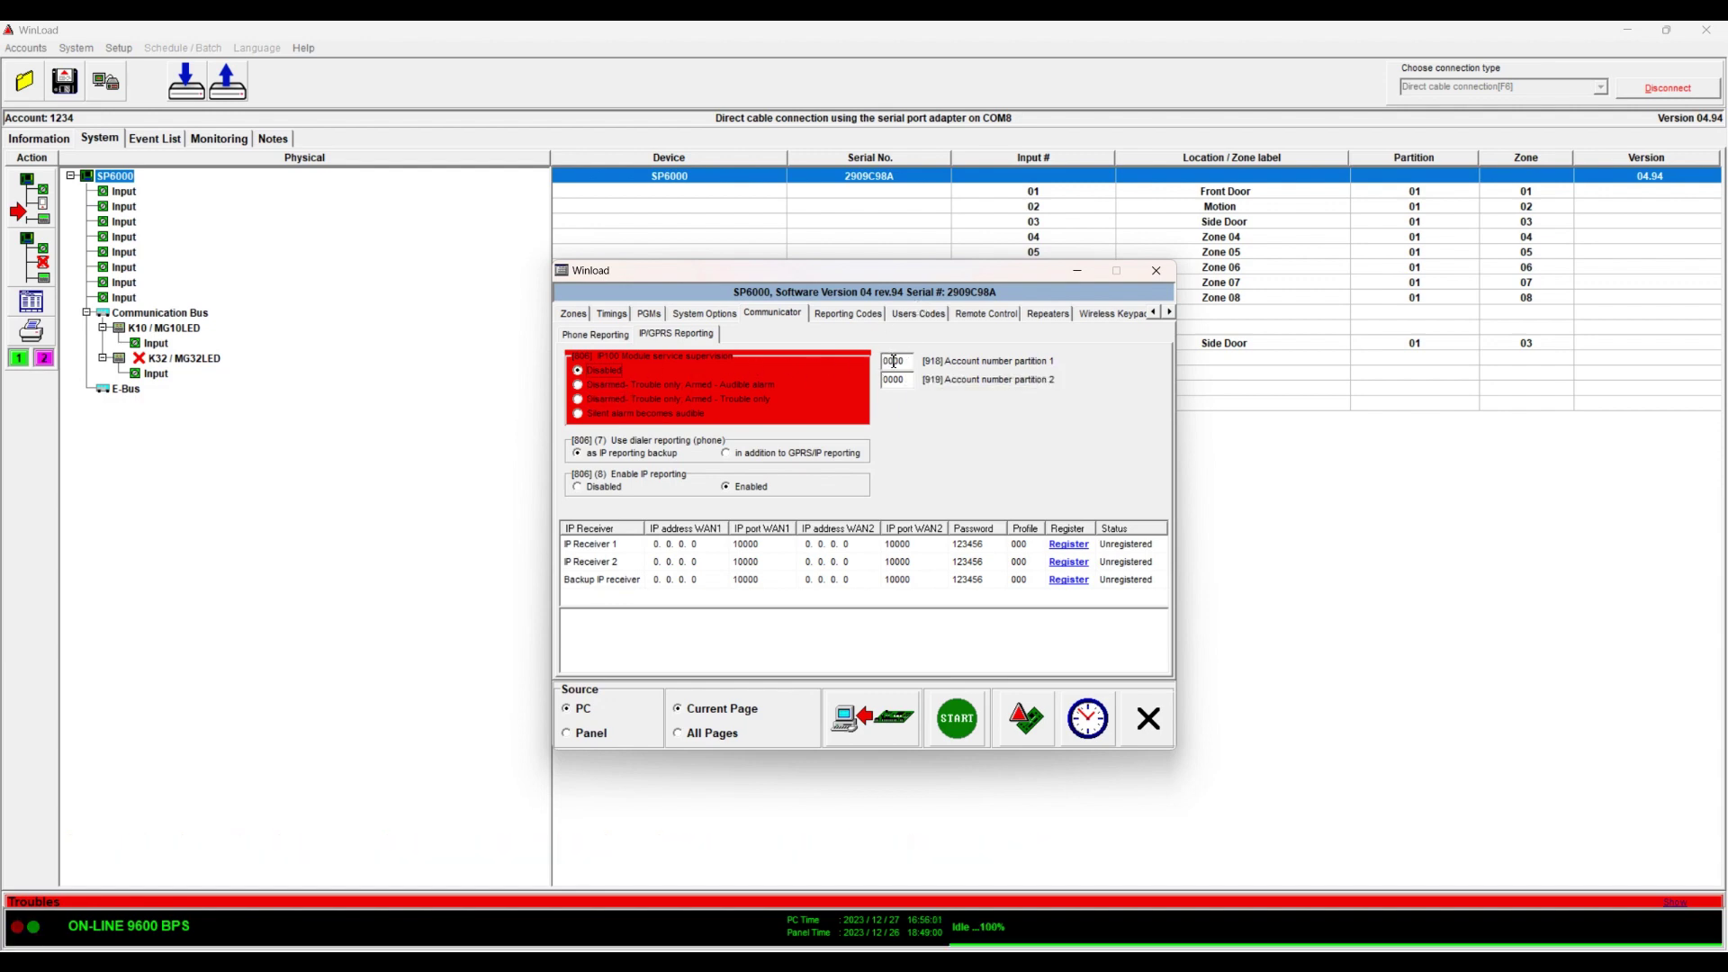
pyautogui.doubleClick(894, 361)
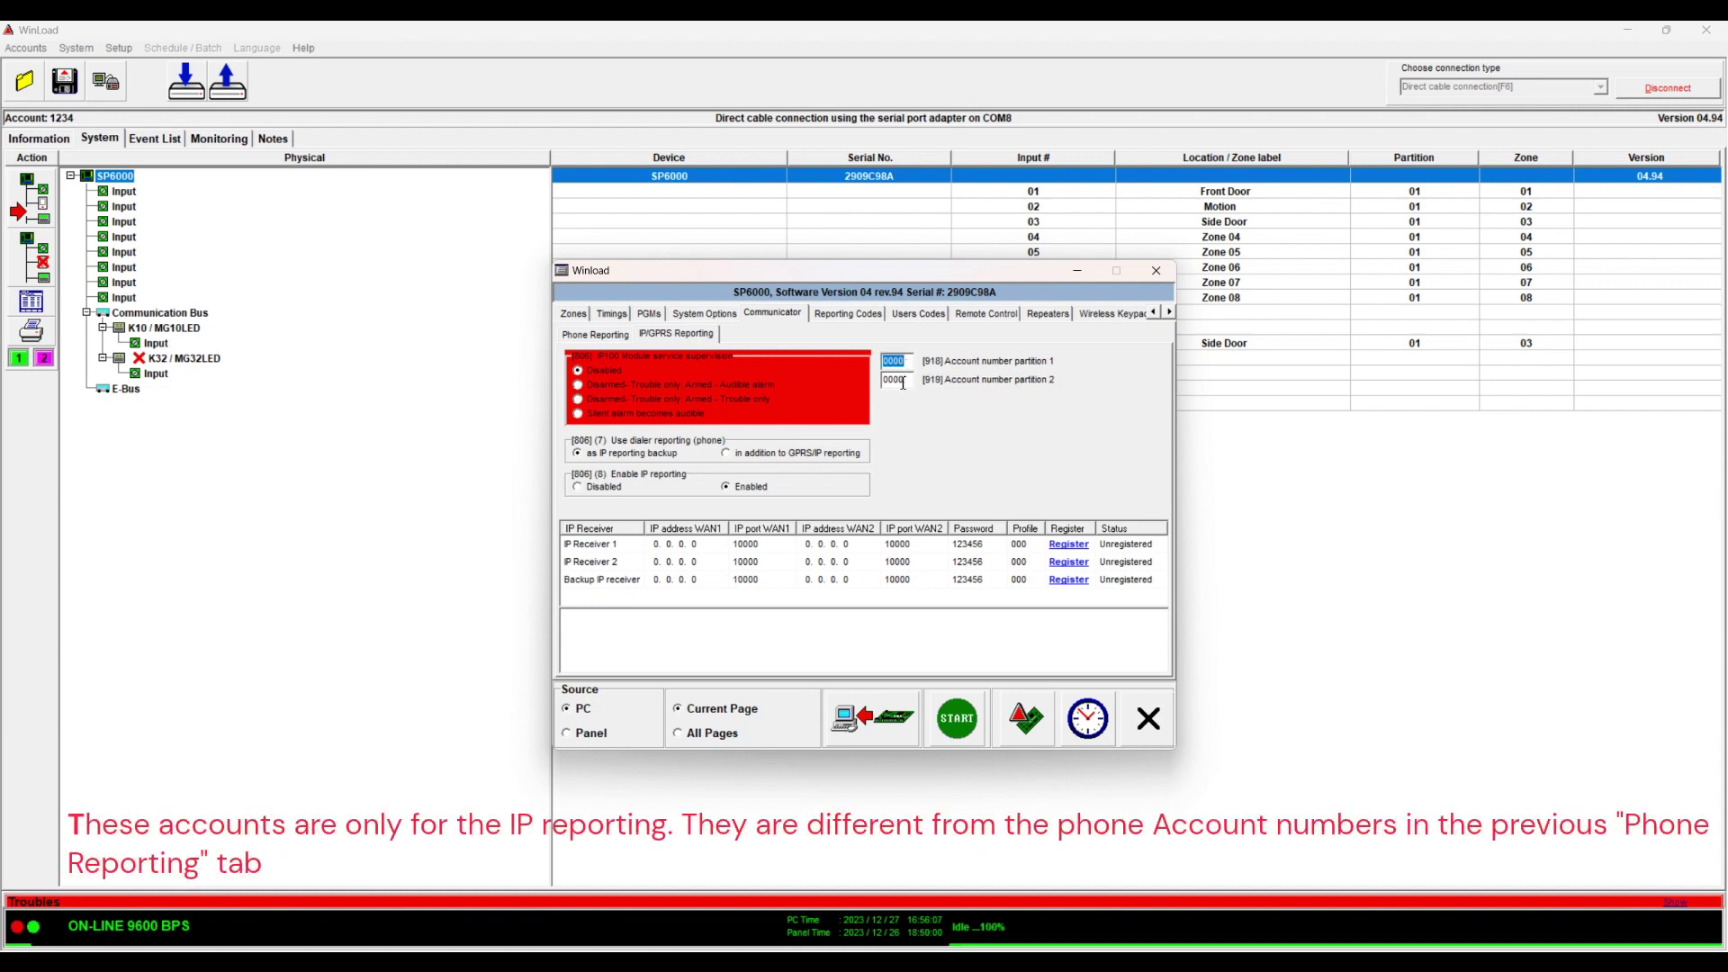
pyautogui.click(903, 382)
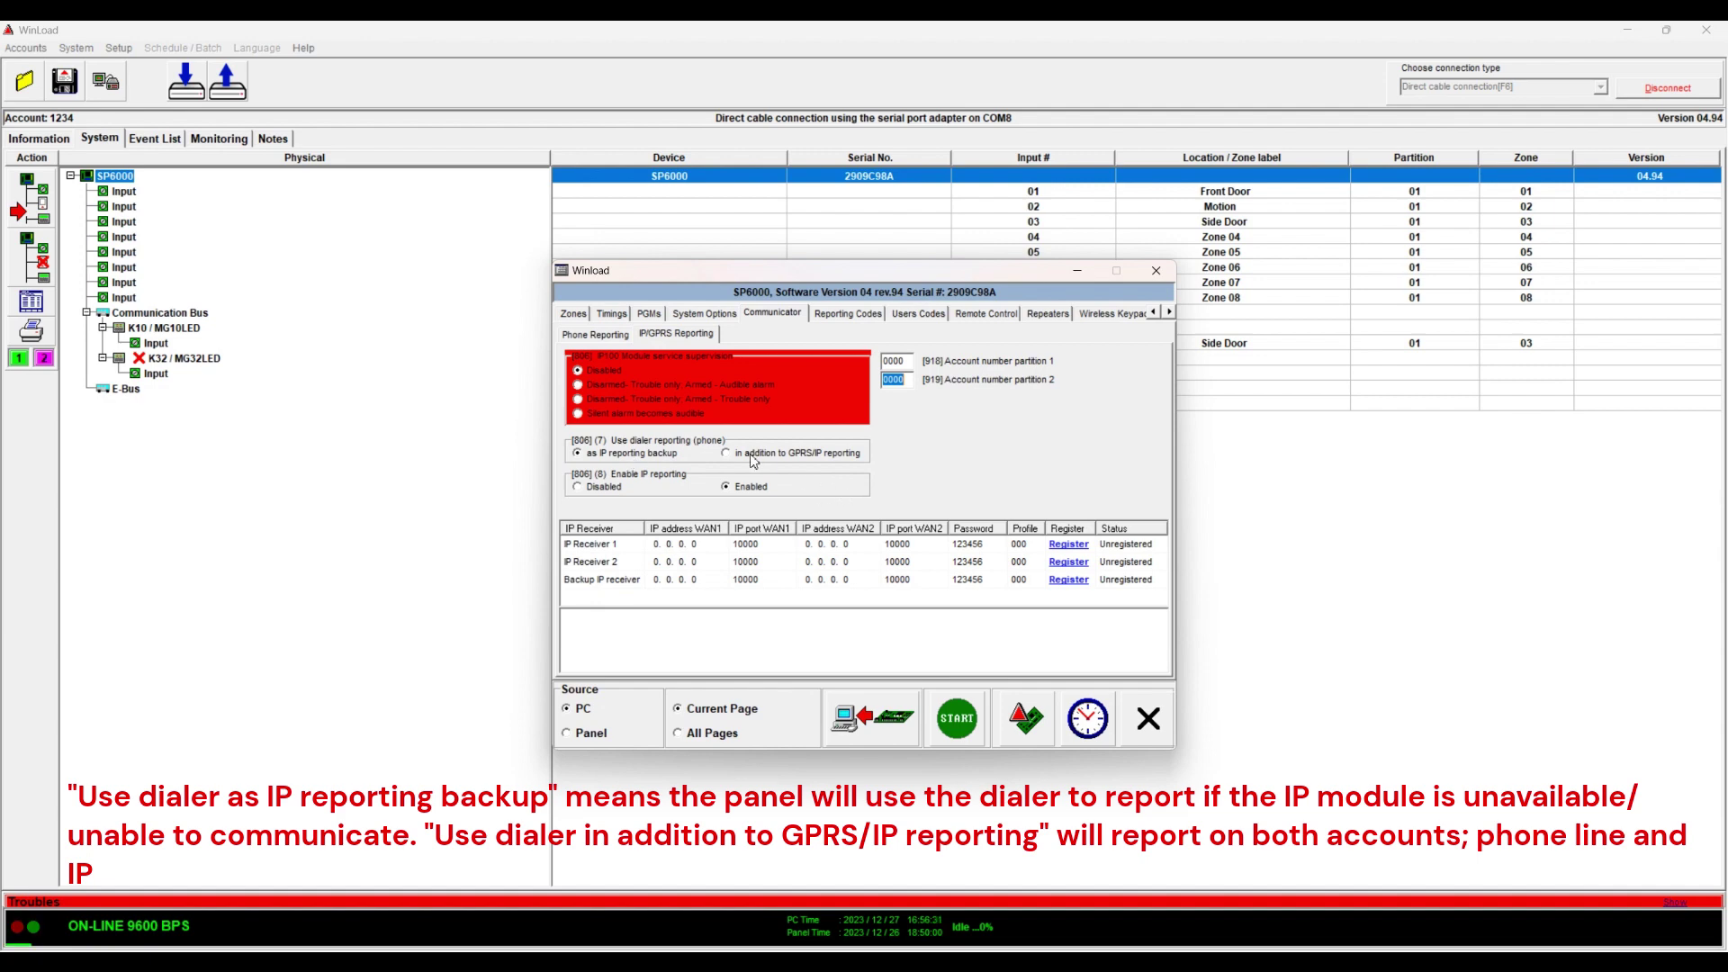
# - Set IP100 supervision to Silent alarm becomes audible and enable [806](8) IP reporting
pyautogui.click(579, 493)
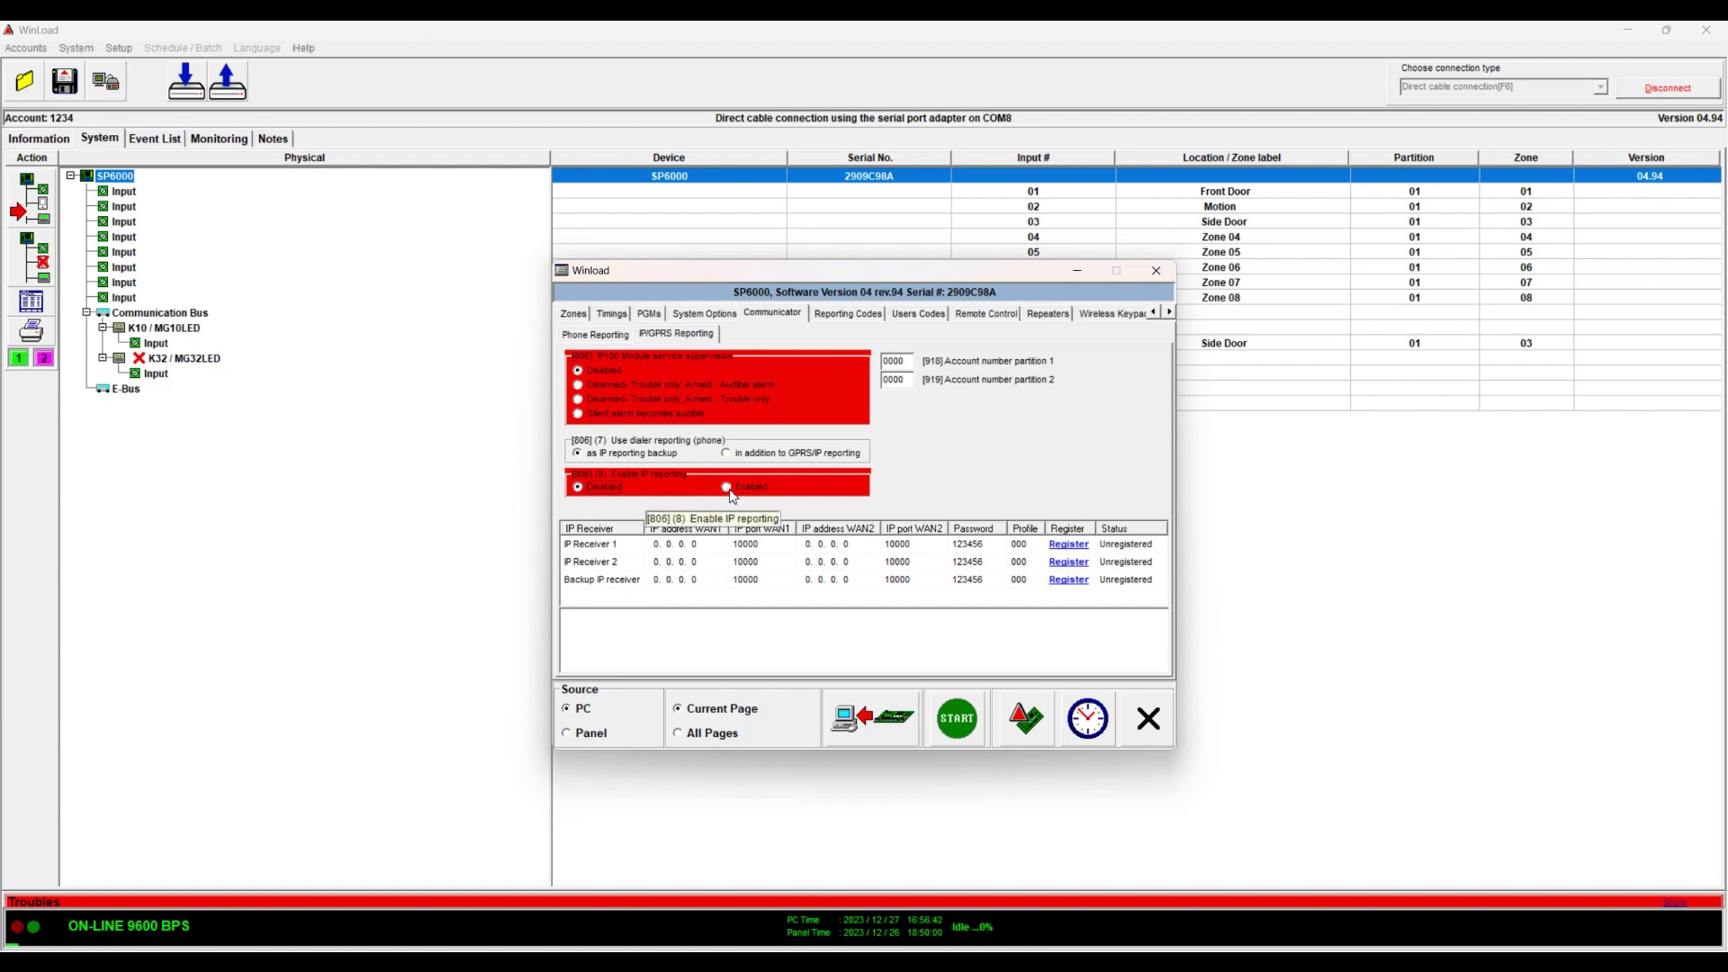
pyautogui.click(683, 415)
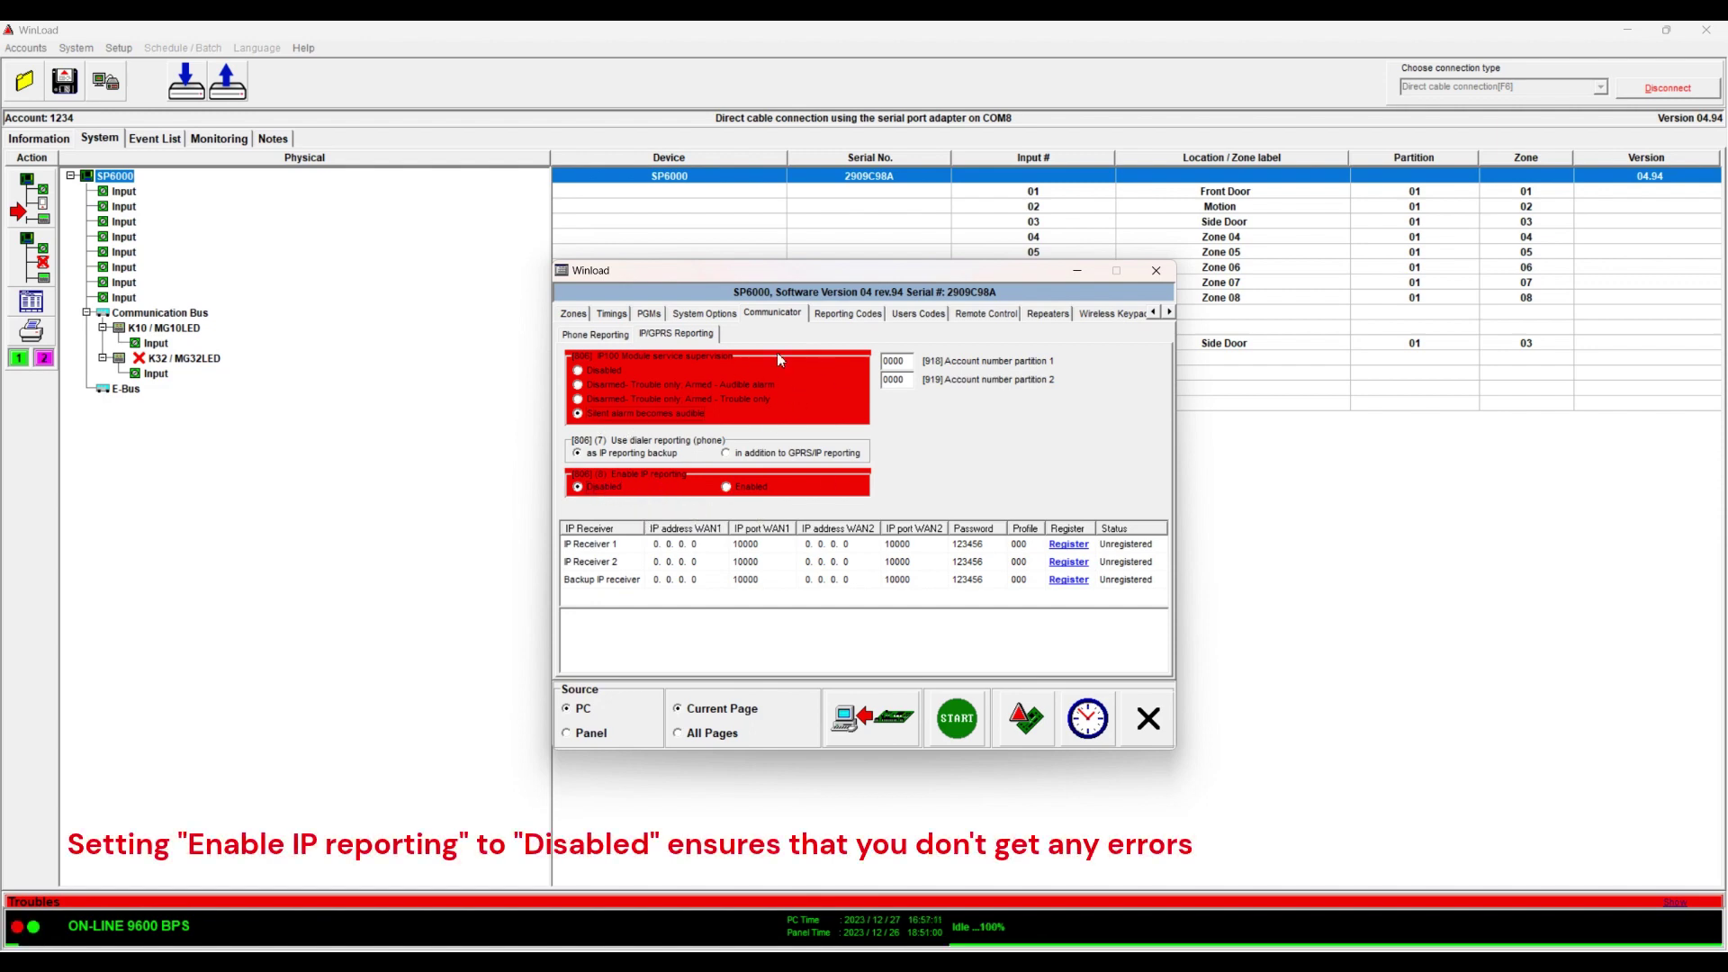
pyautogui.click(729, 487)
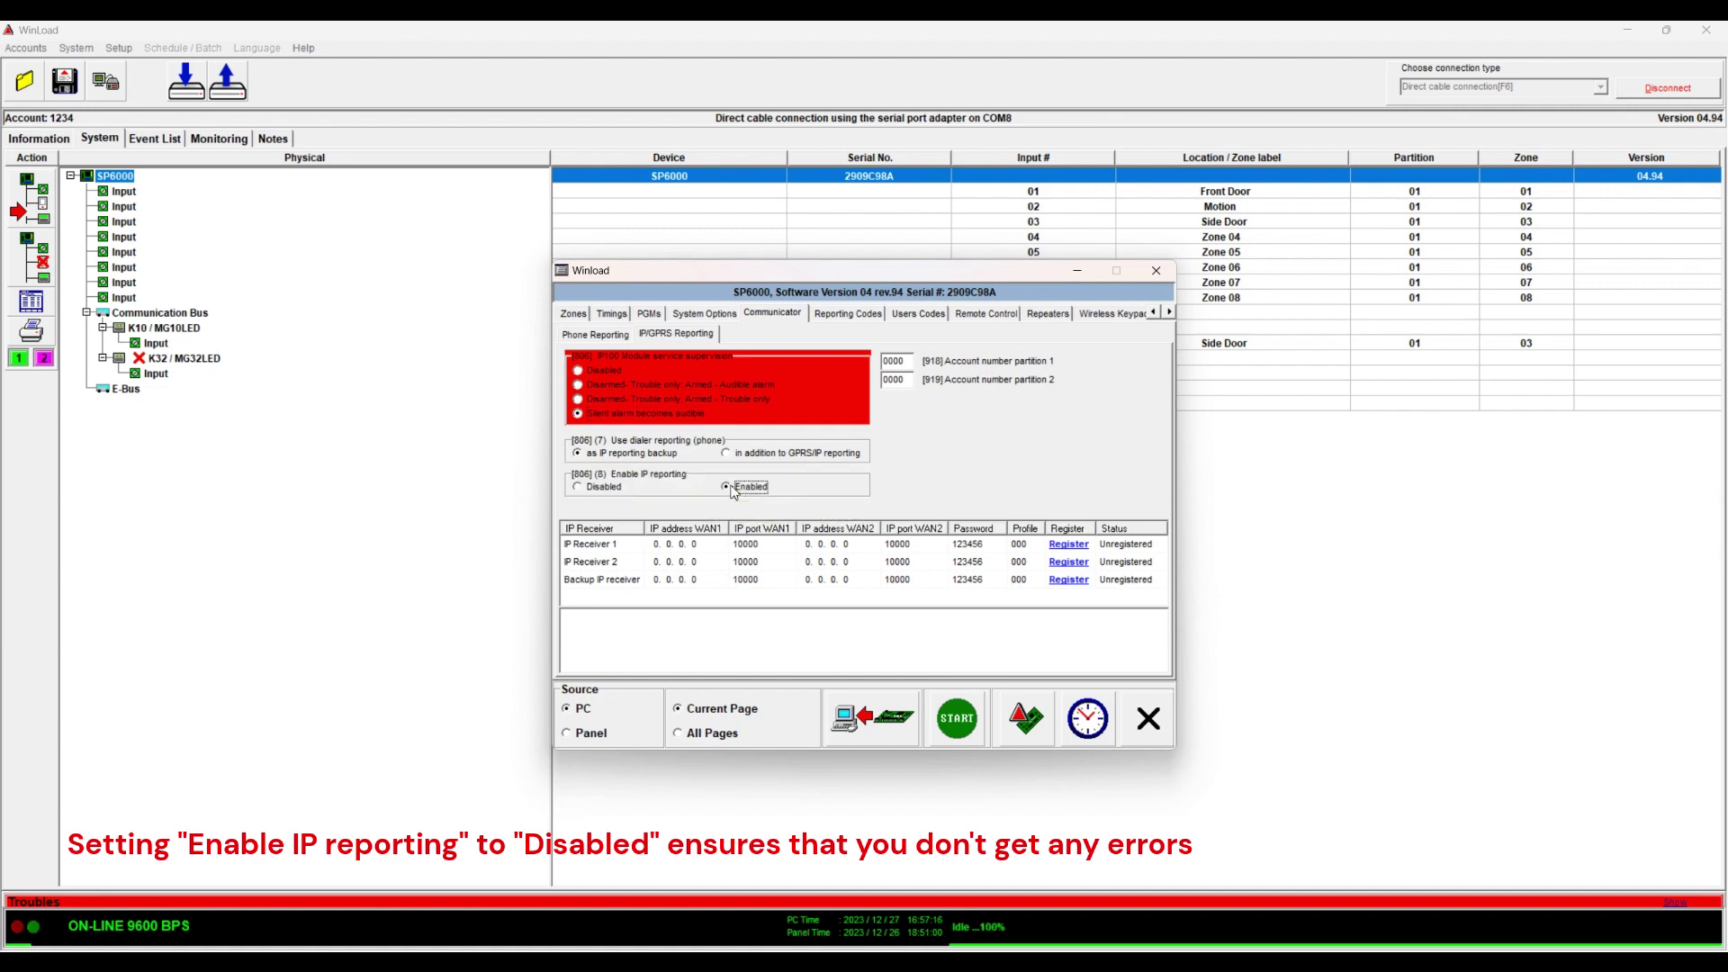
# - Review IP Receiver 1's address, port and profile, then attempt its registration, which stays Unregistered
pyautogui.click(711, 544)
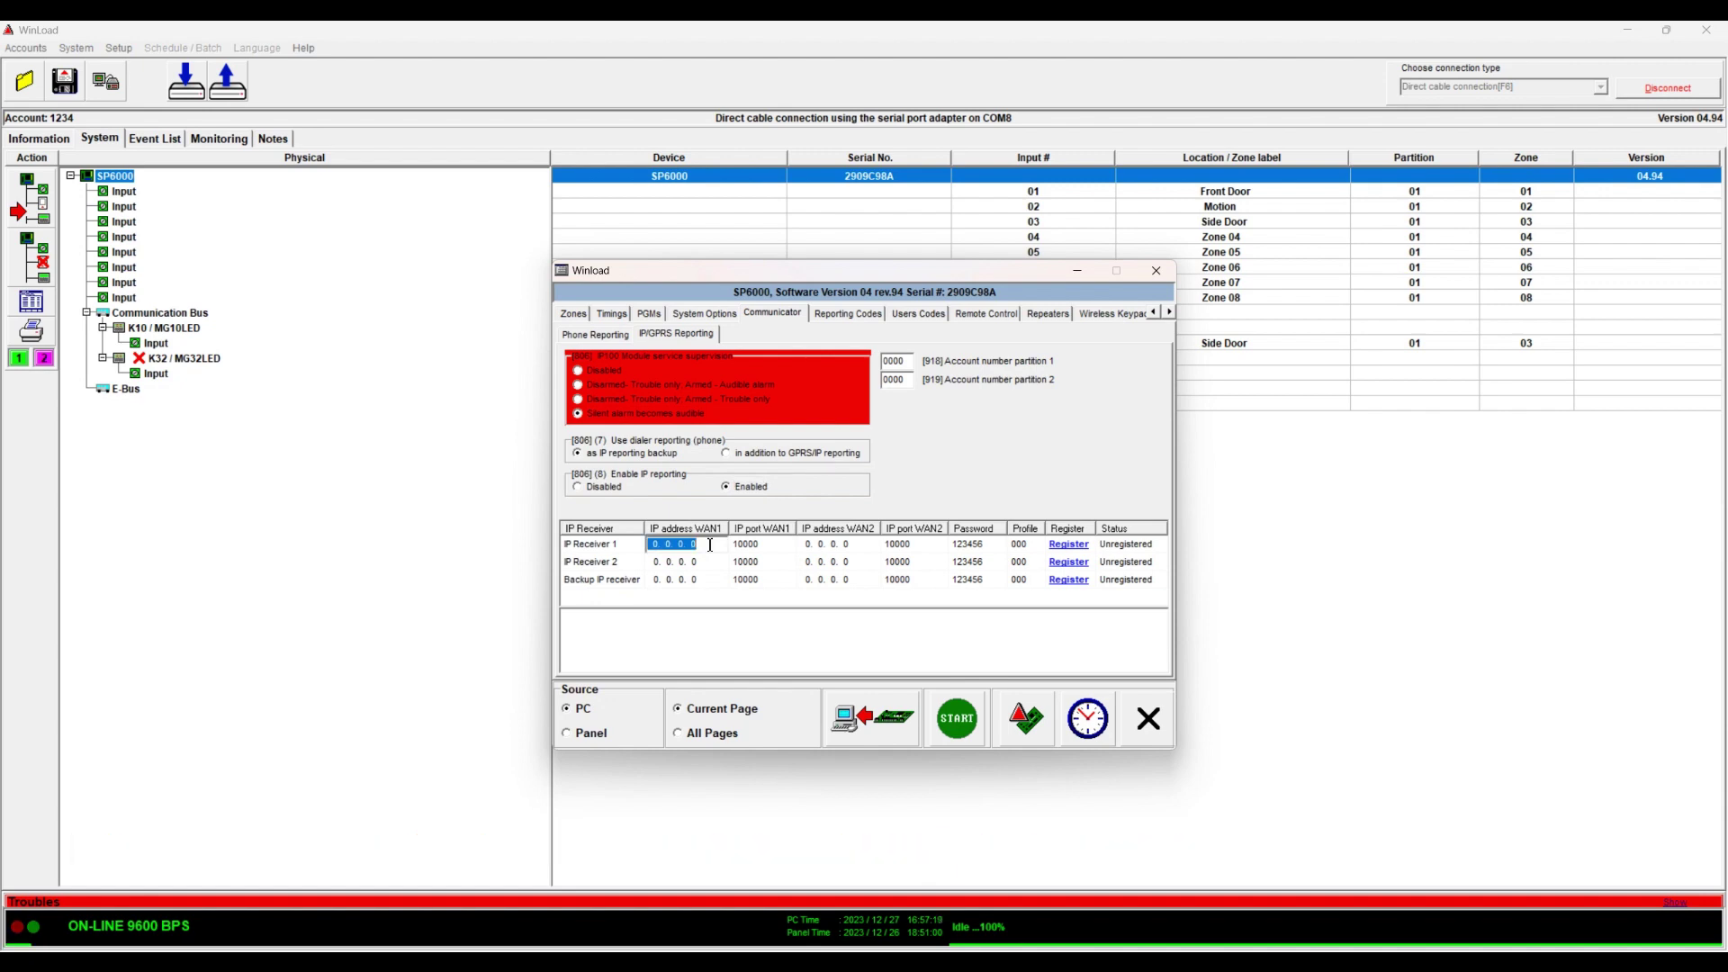
pyautogui.click(769, 548)
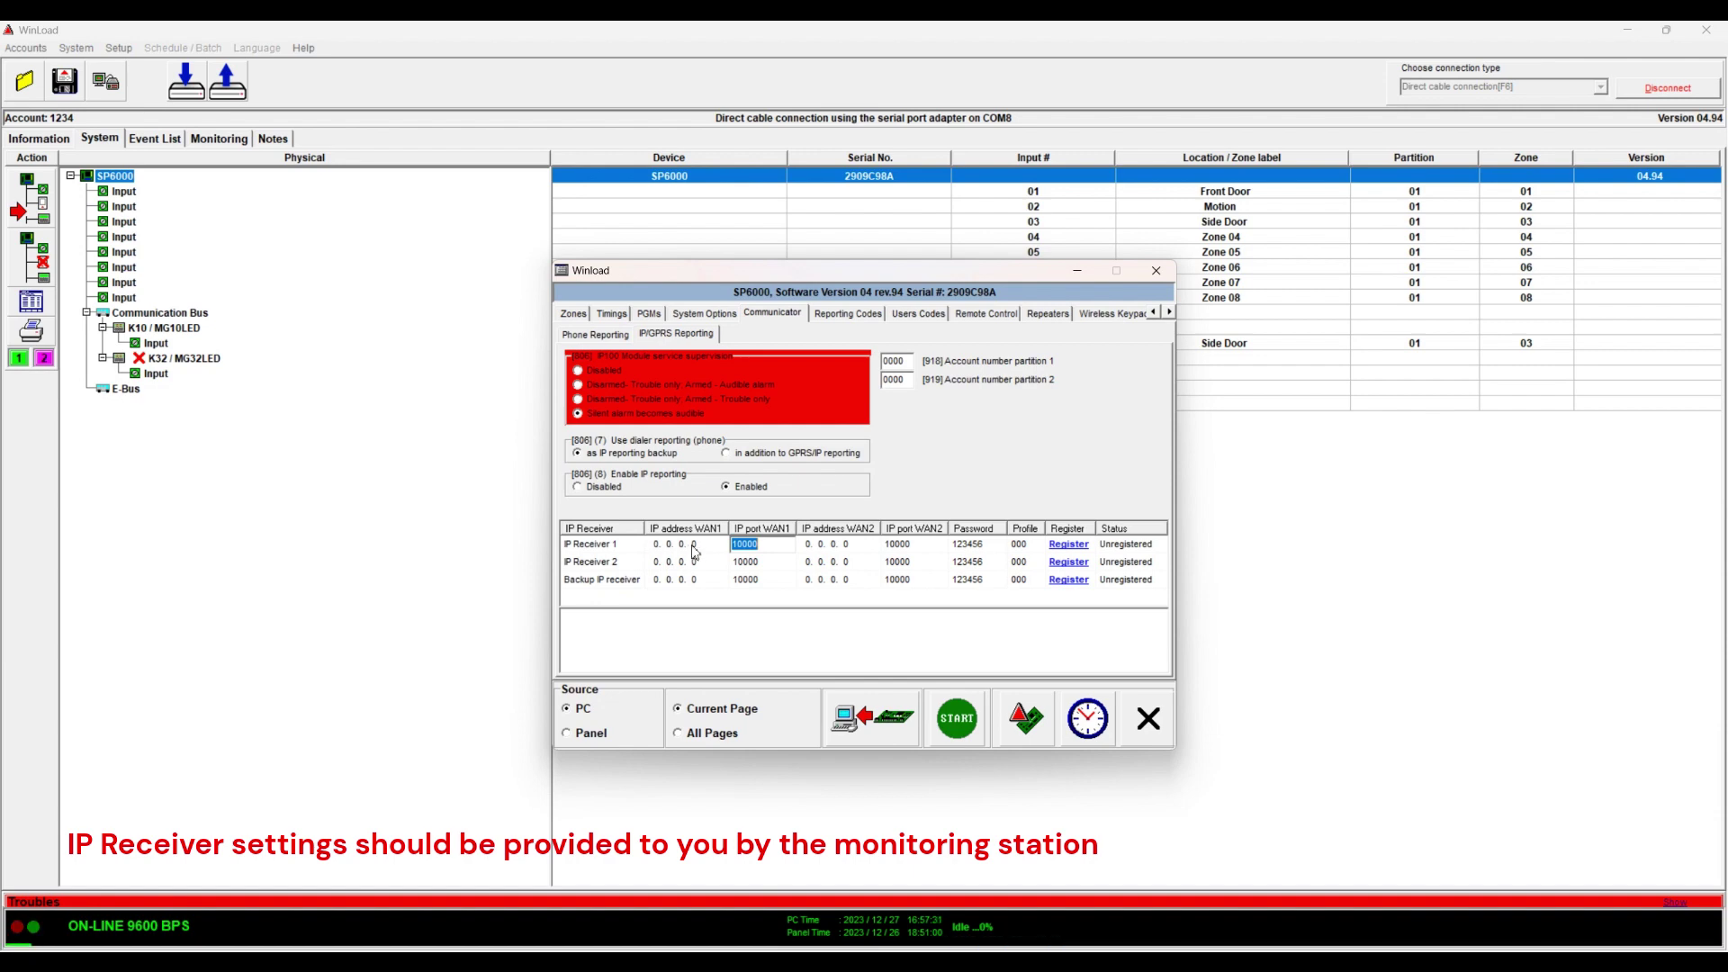
pyautogui.click(1021, 547)
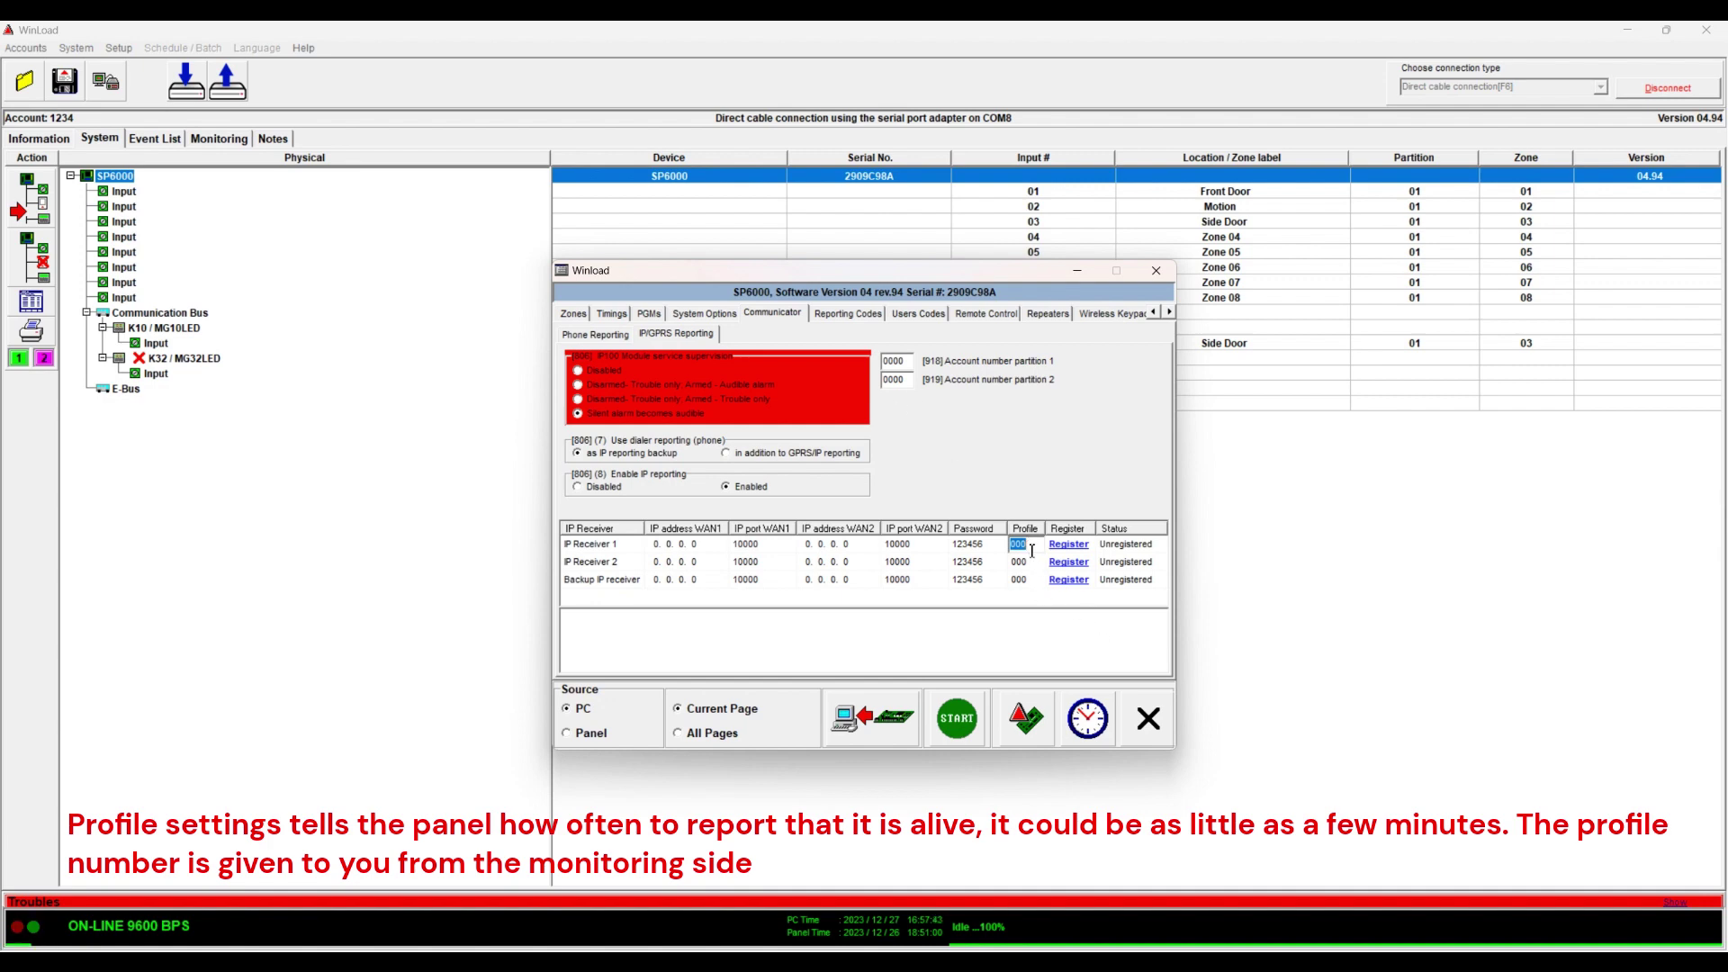
pyautogui.click(908, 360)
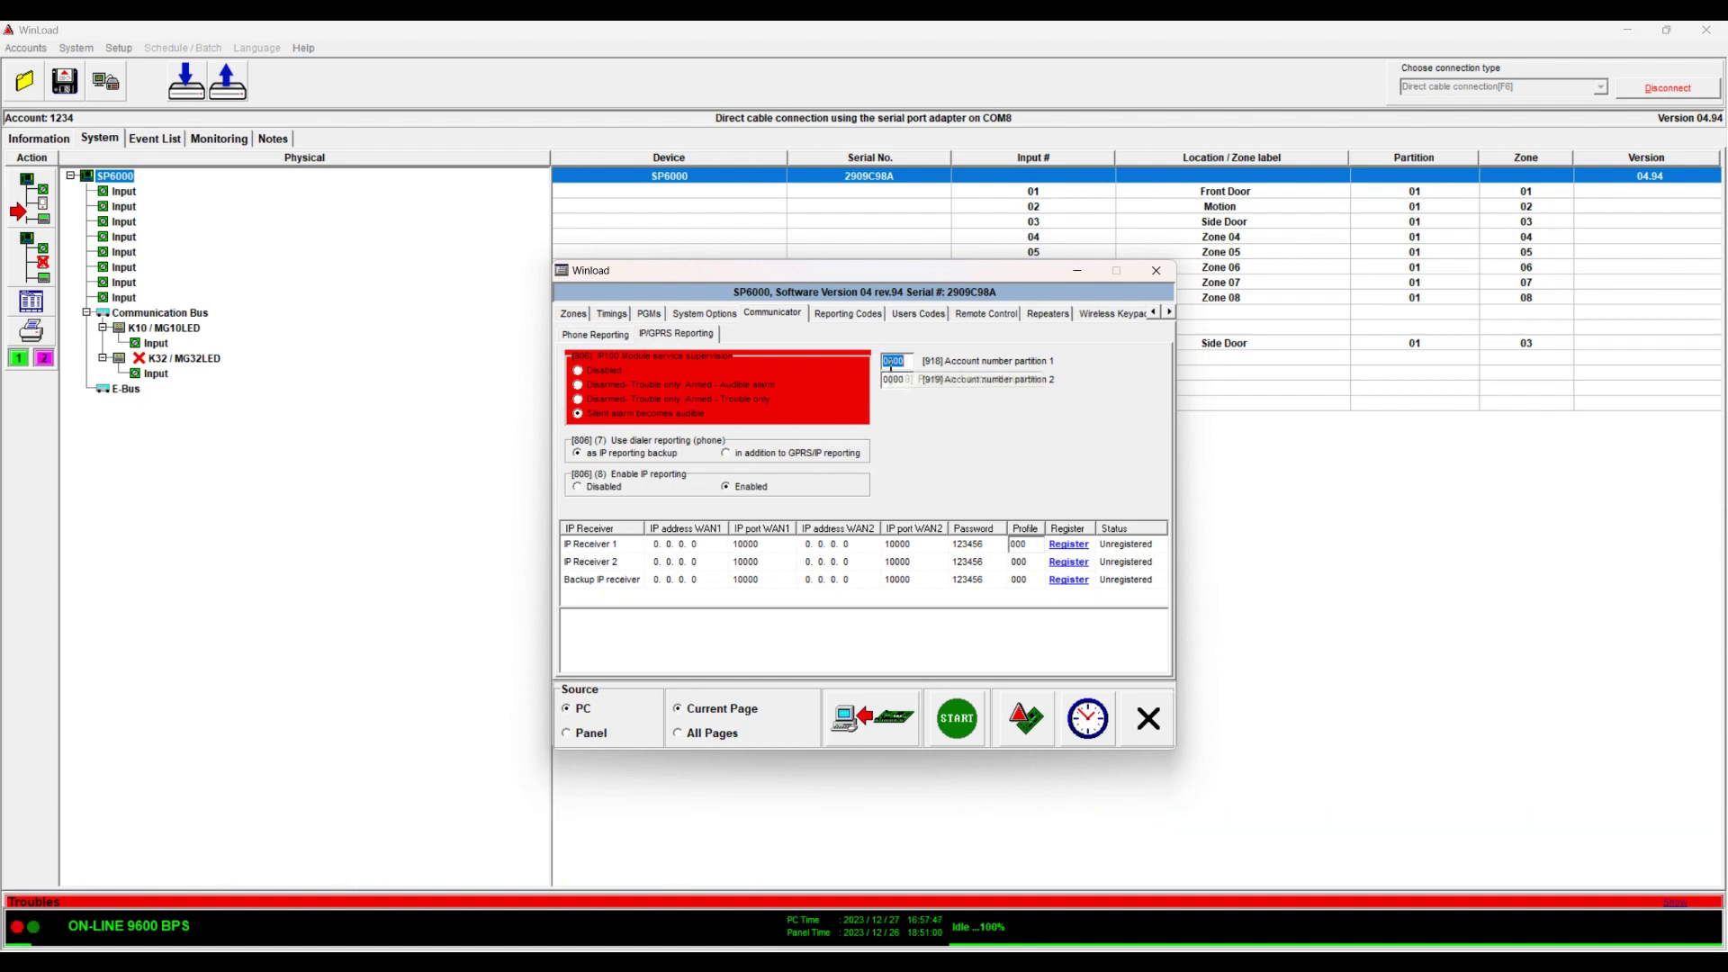
pyautogui.click(1062, 546)
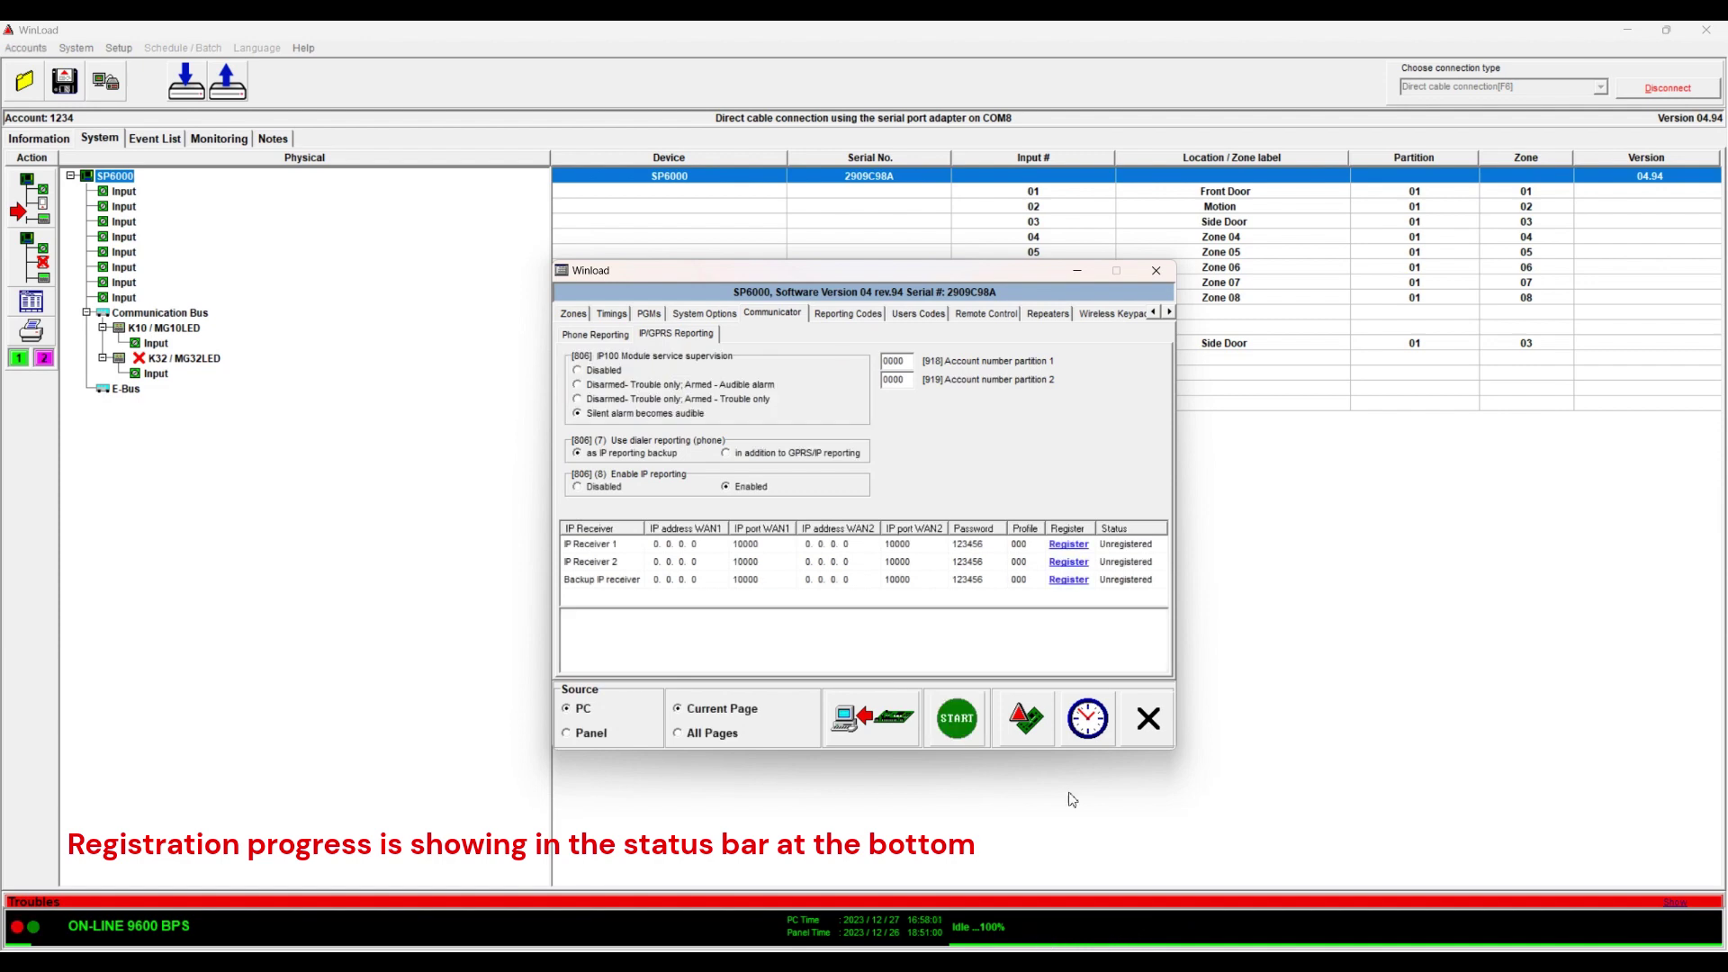
pyautogui.click(1115, 547)
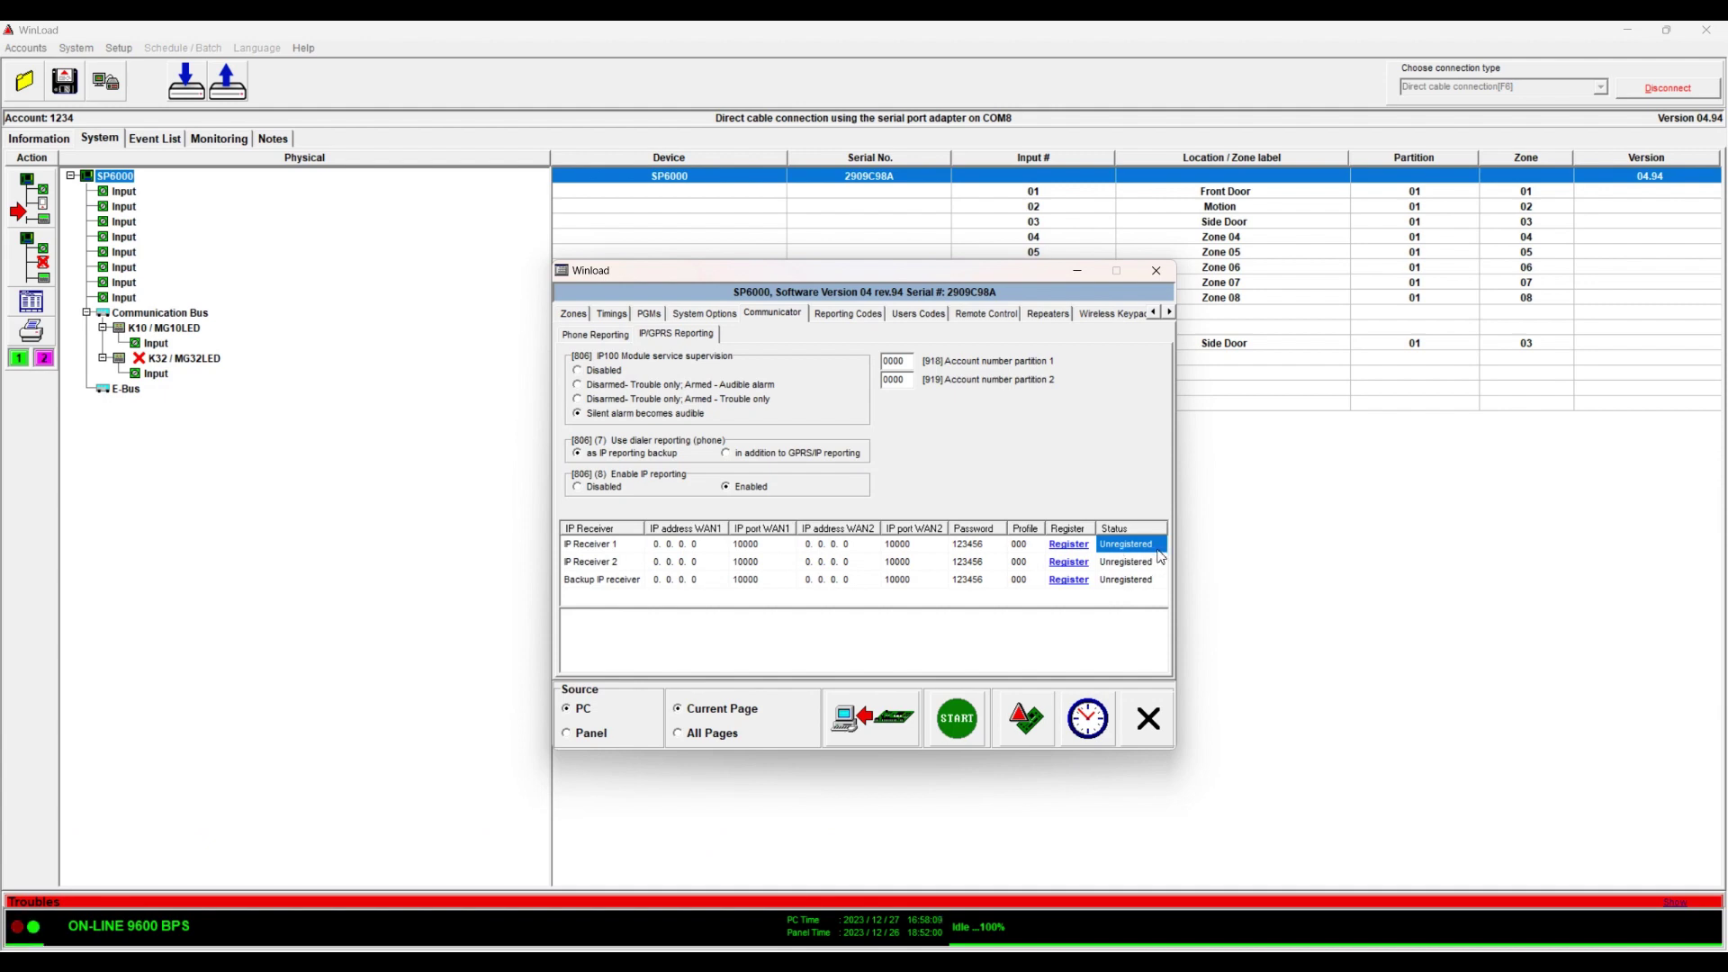
# - In Reporting Codes, fill all zone alarm codes with FF
pyautogui.click(846, 313)
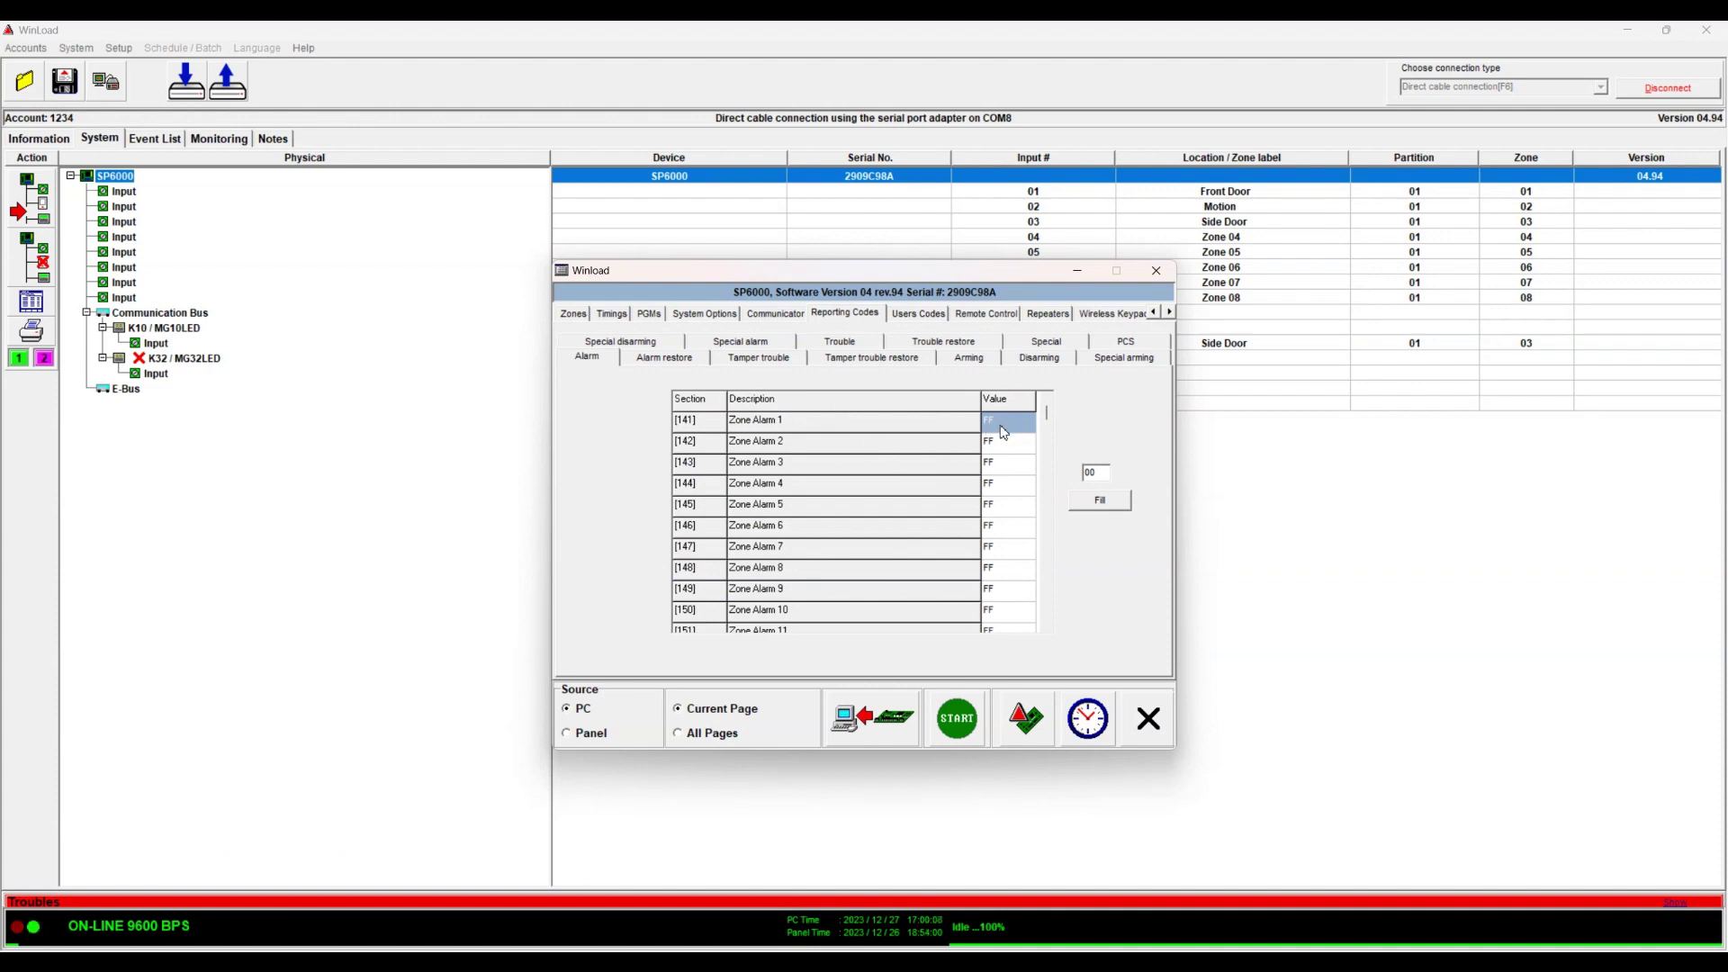
pyautogui.click(1097, 503)
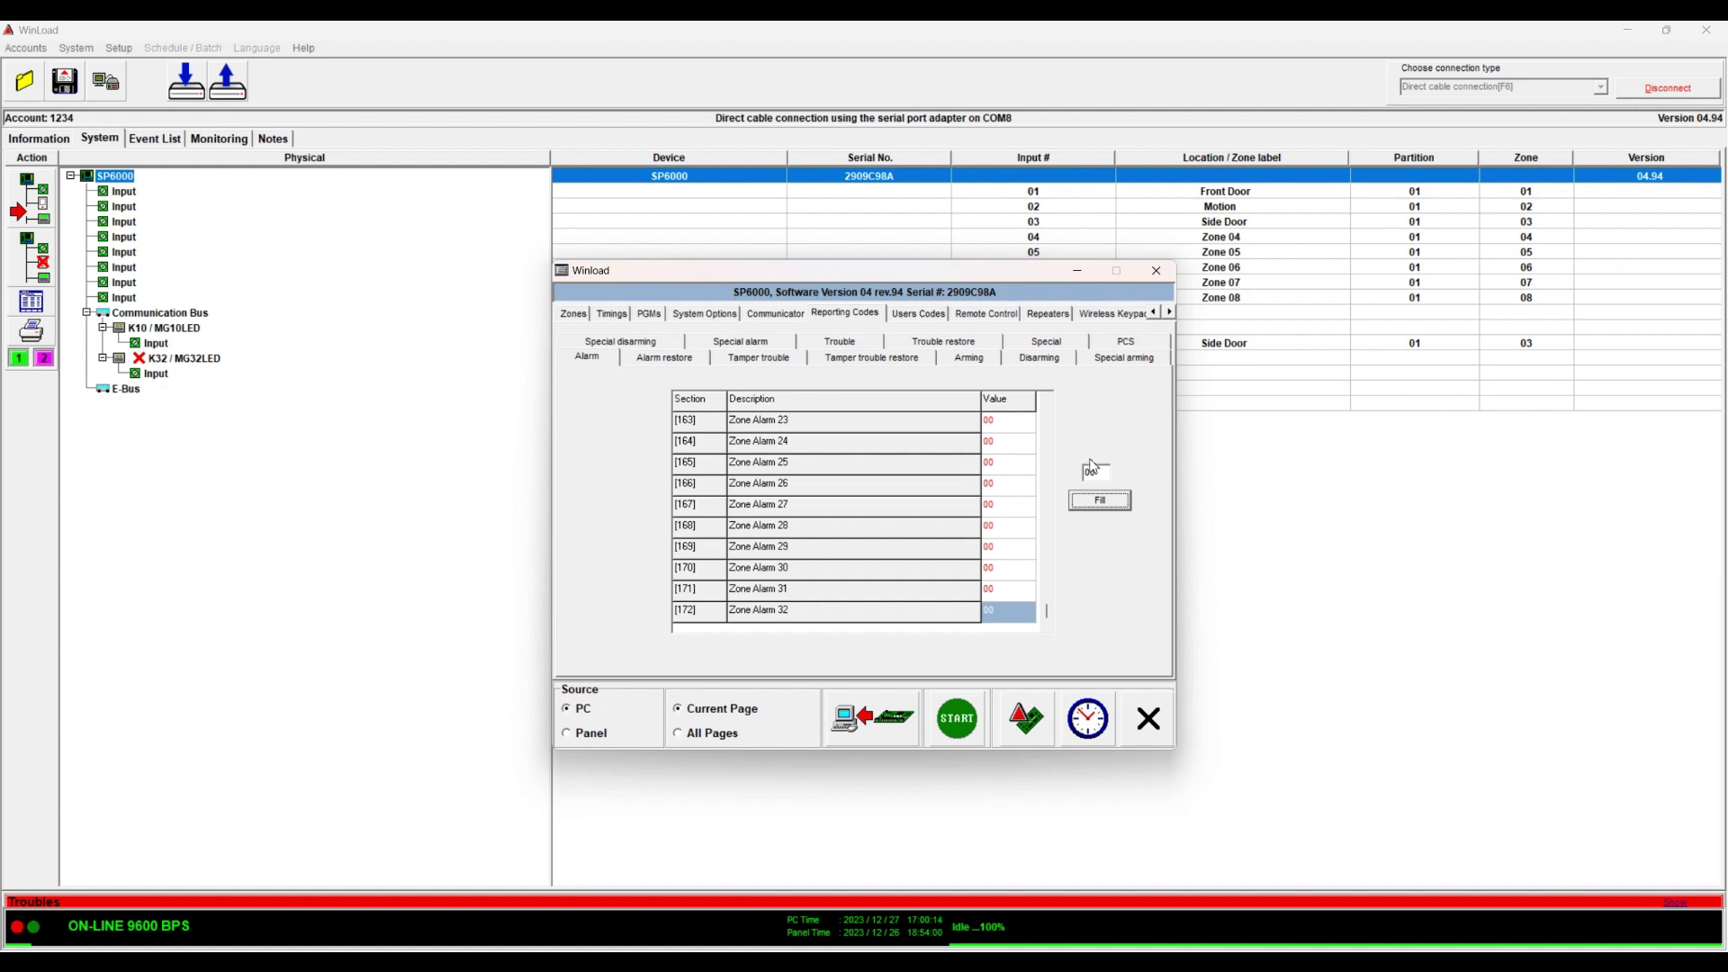
pyautogui.doubleClick(1099, 472)
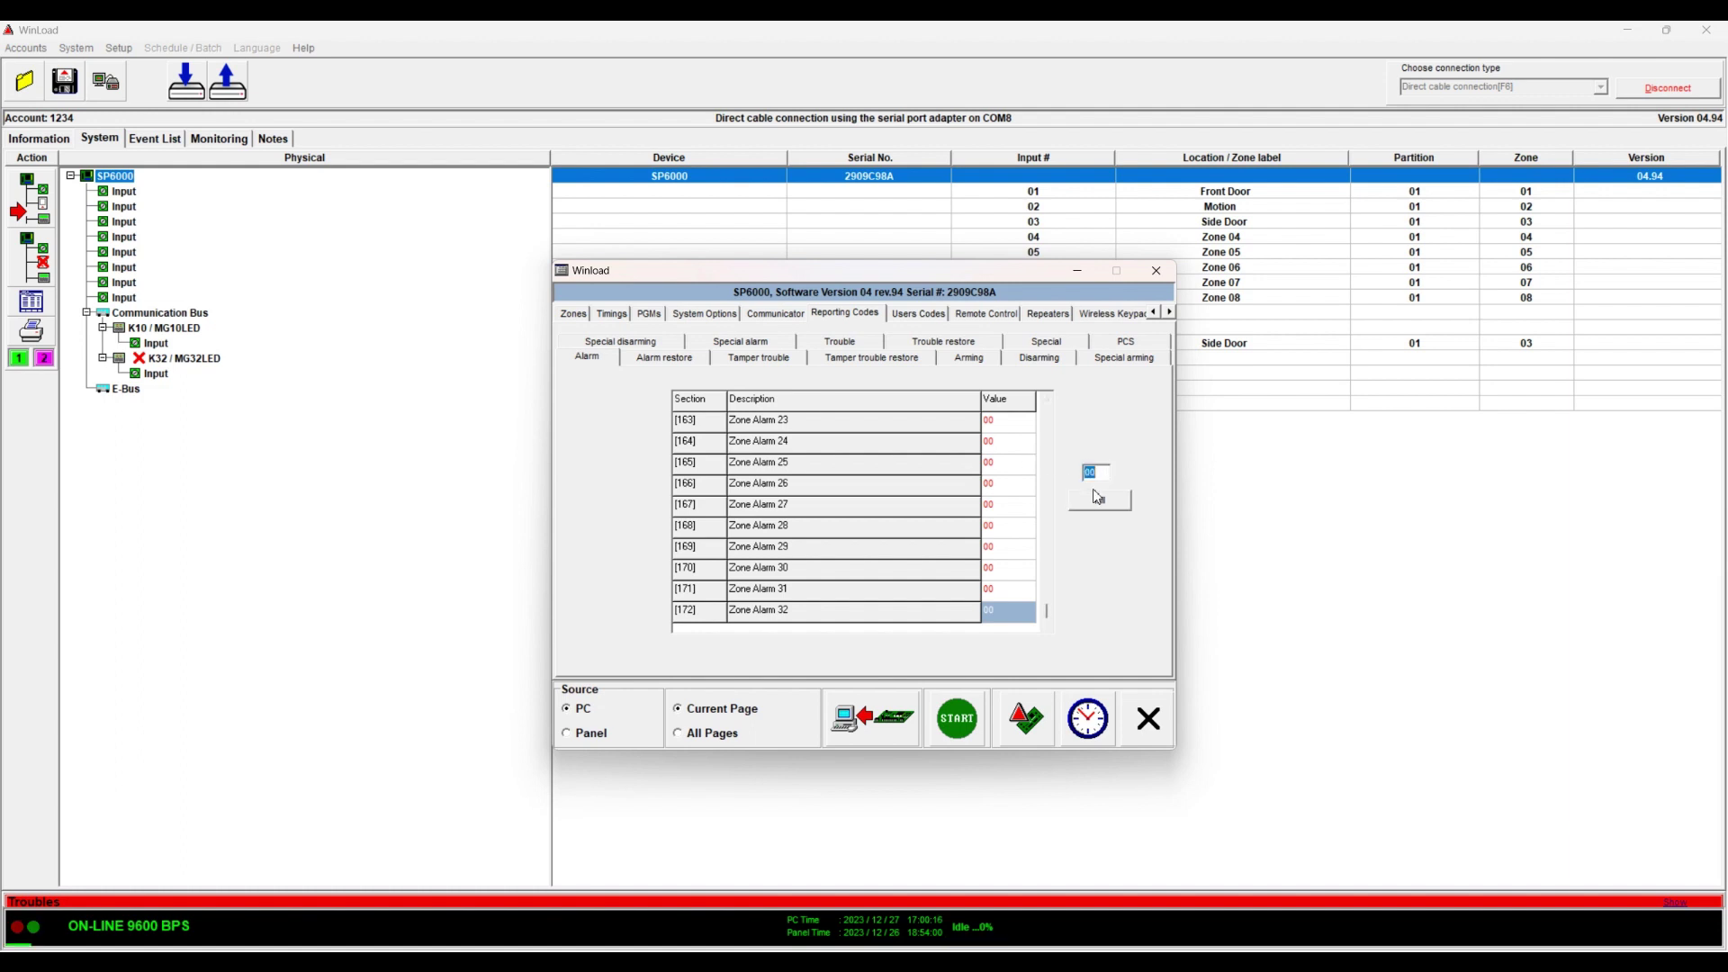
pyautogui.click(781, 315)
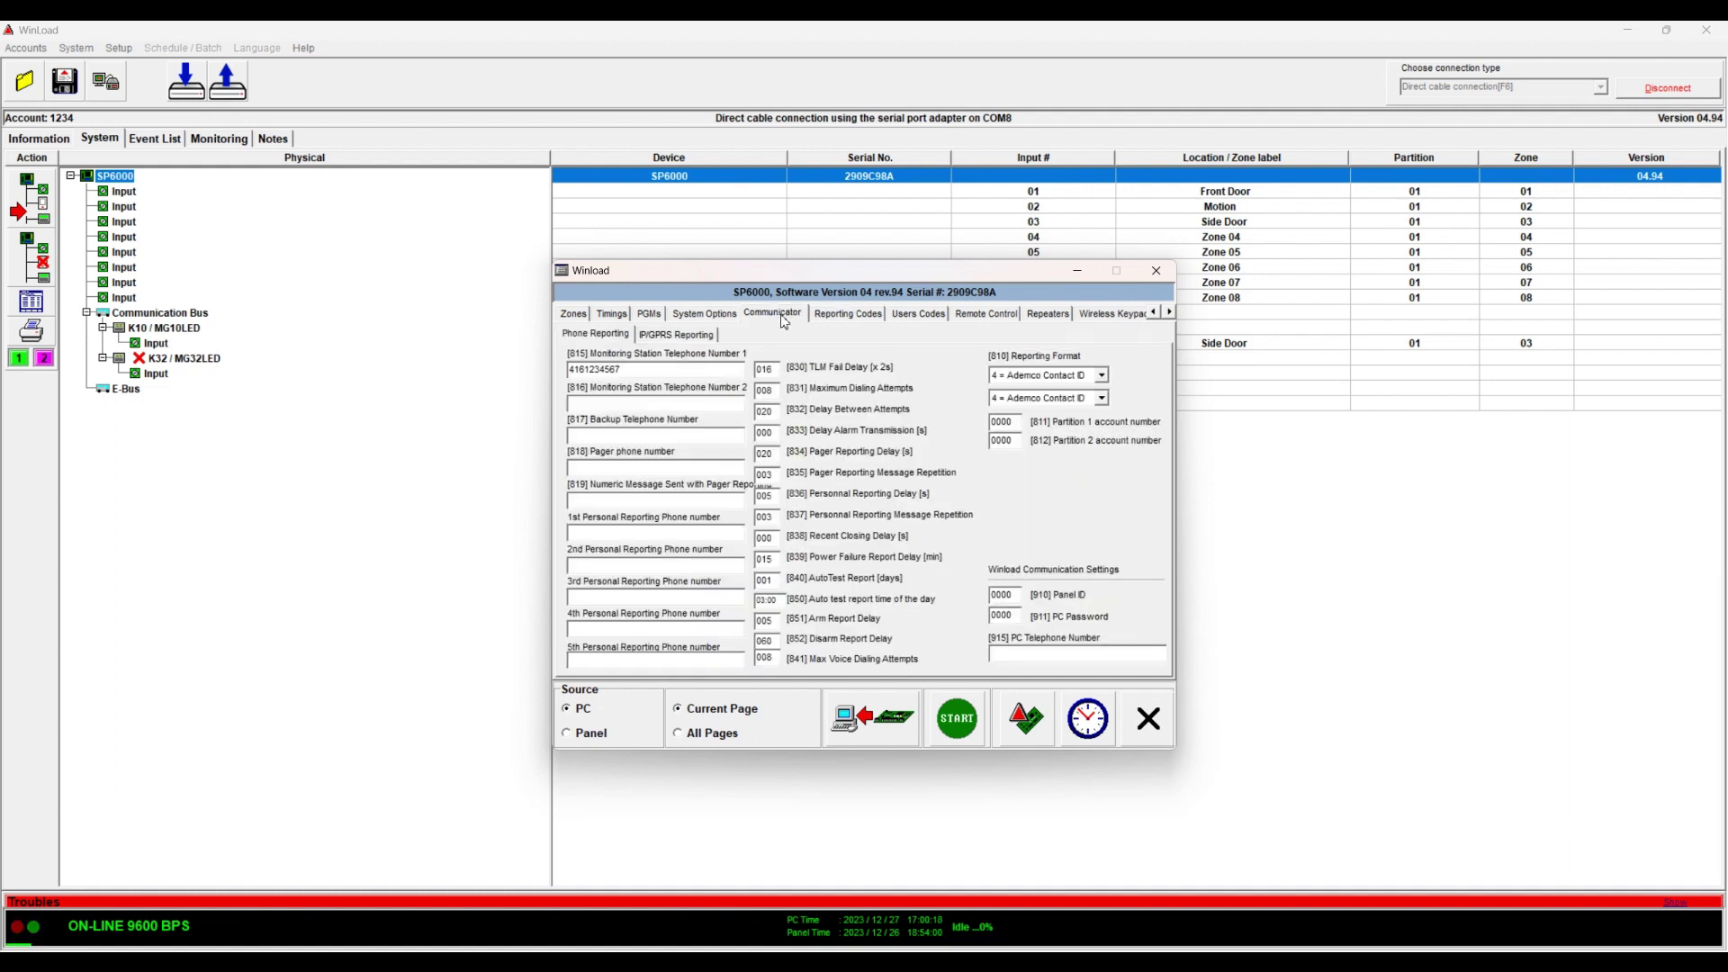
pyautogui.click(844, 313)
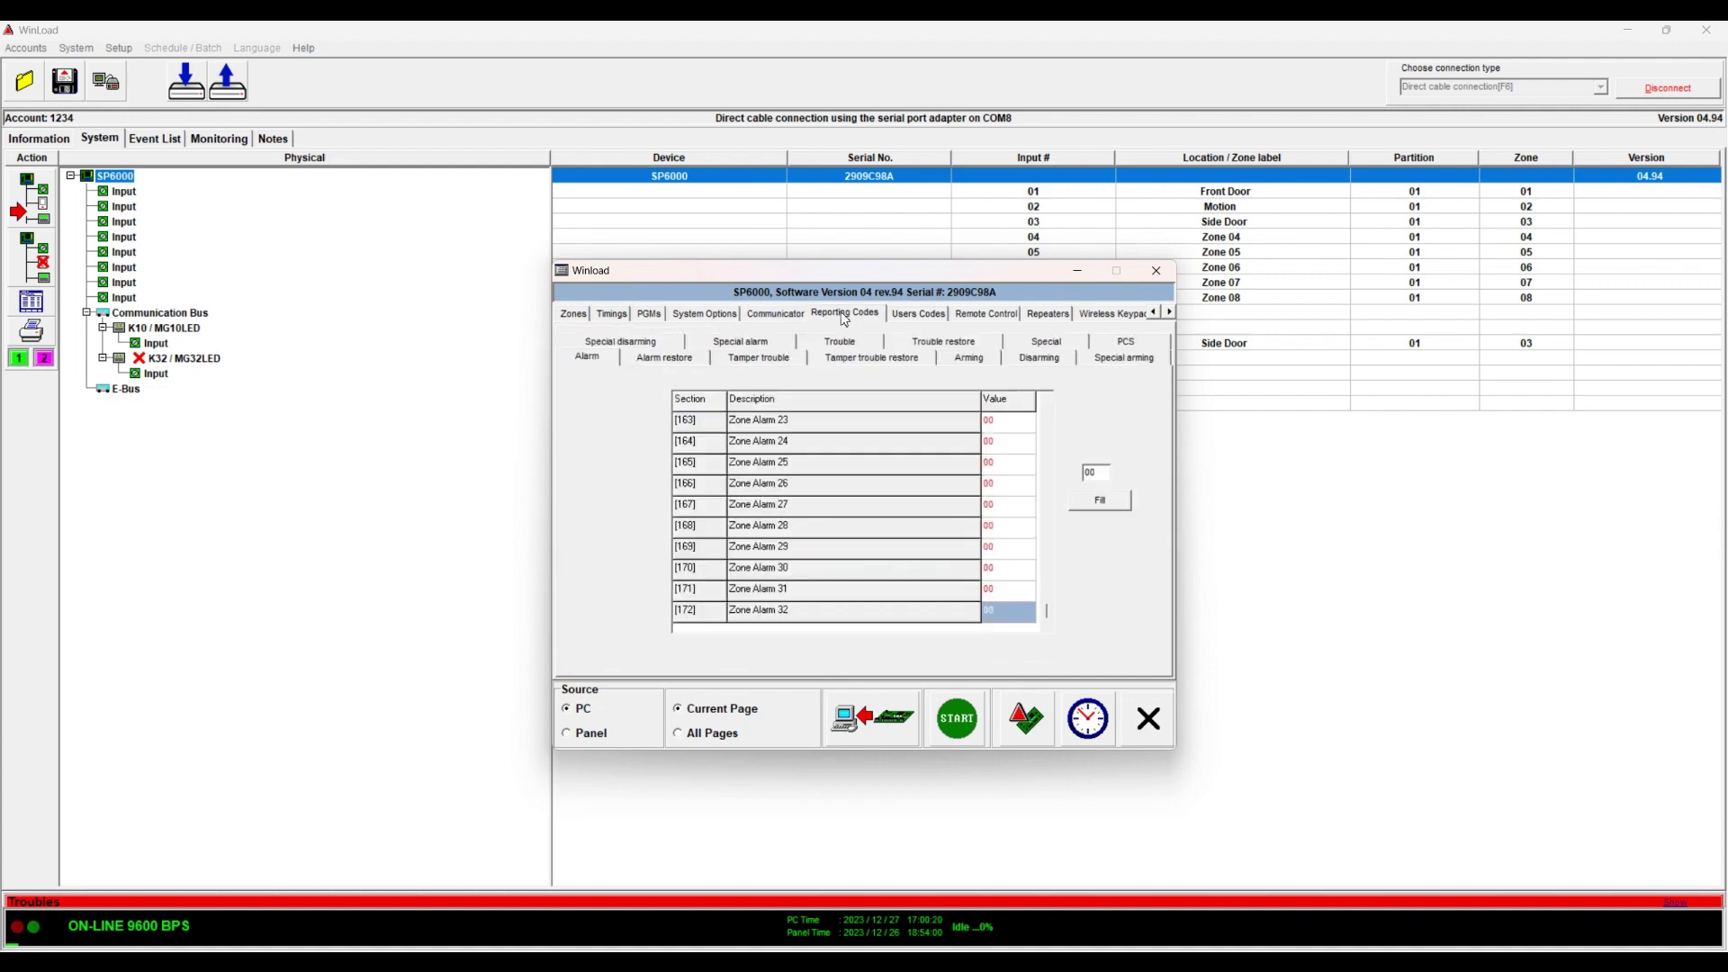
pyautogui.click(1098, 504)
pyautogui.click(1007, 427)
# - Set Zone Alarm 23's code to 00, then view the PCS, Trouble, Special alarm and Special disarming codes
pyautogui.click(1006, 426)
pyautogui.write('00')
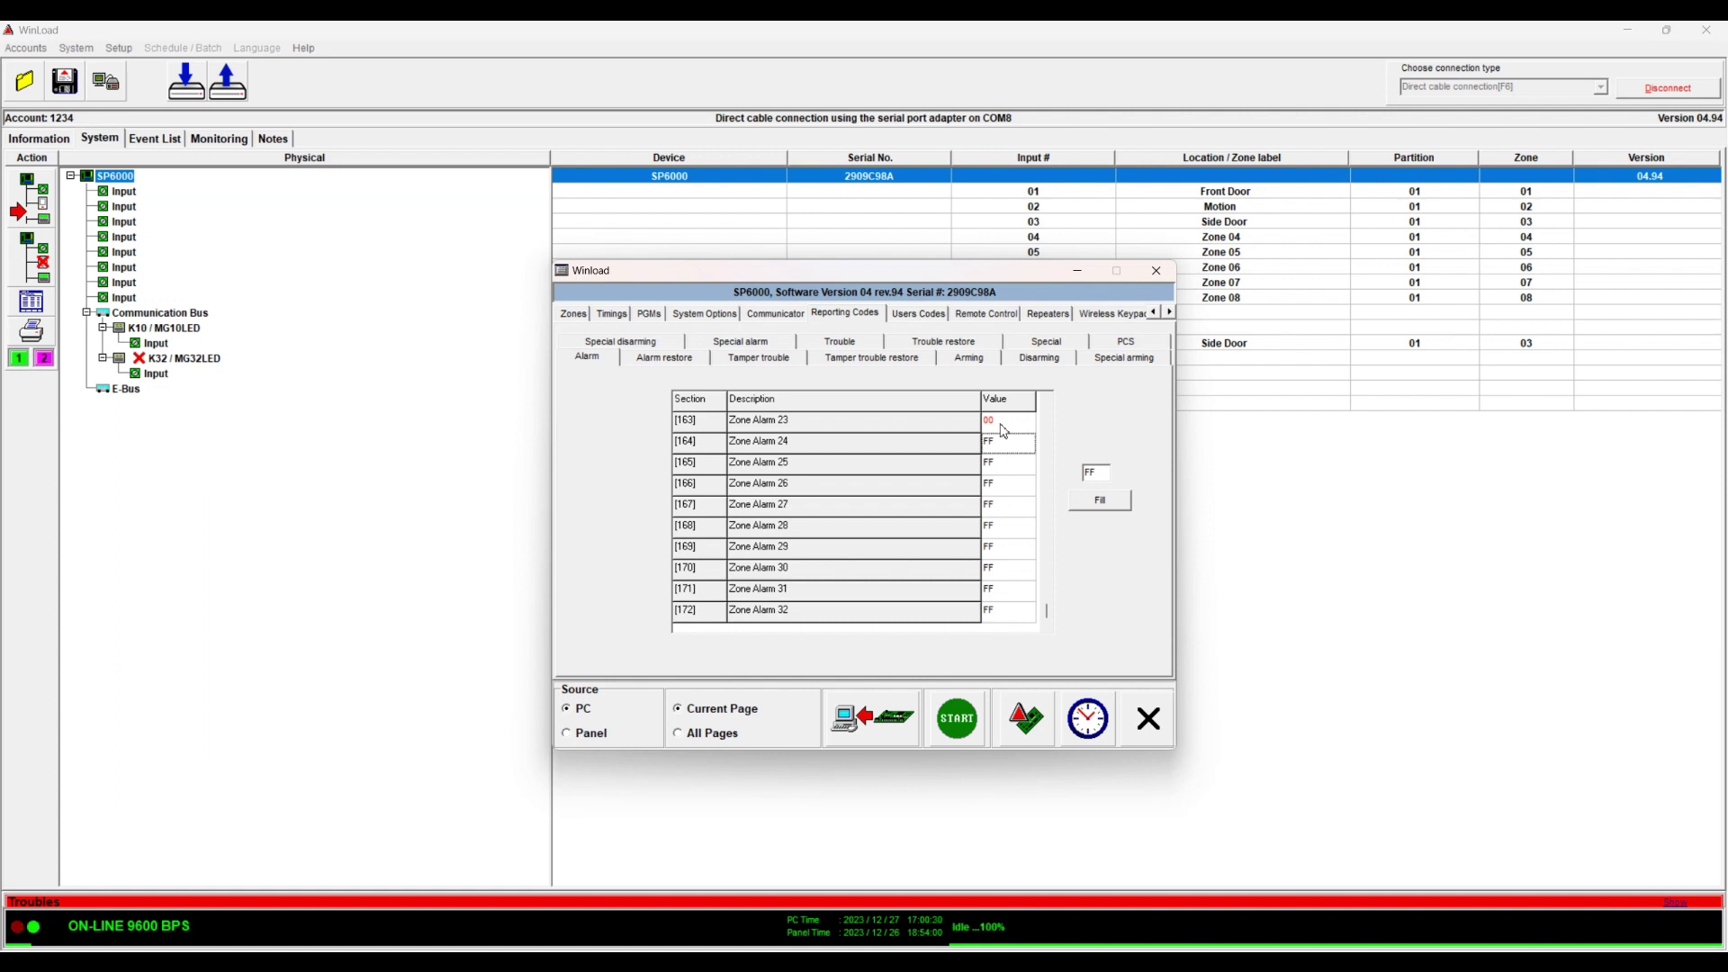
pyautogui.click(1125, 342)
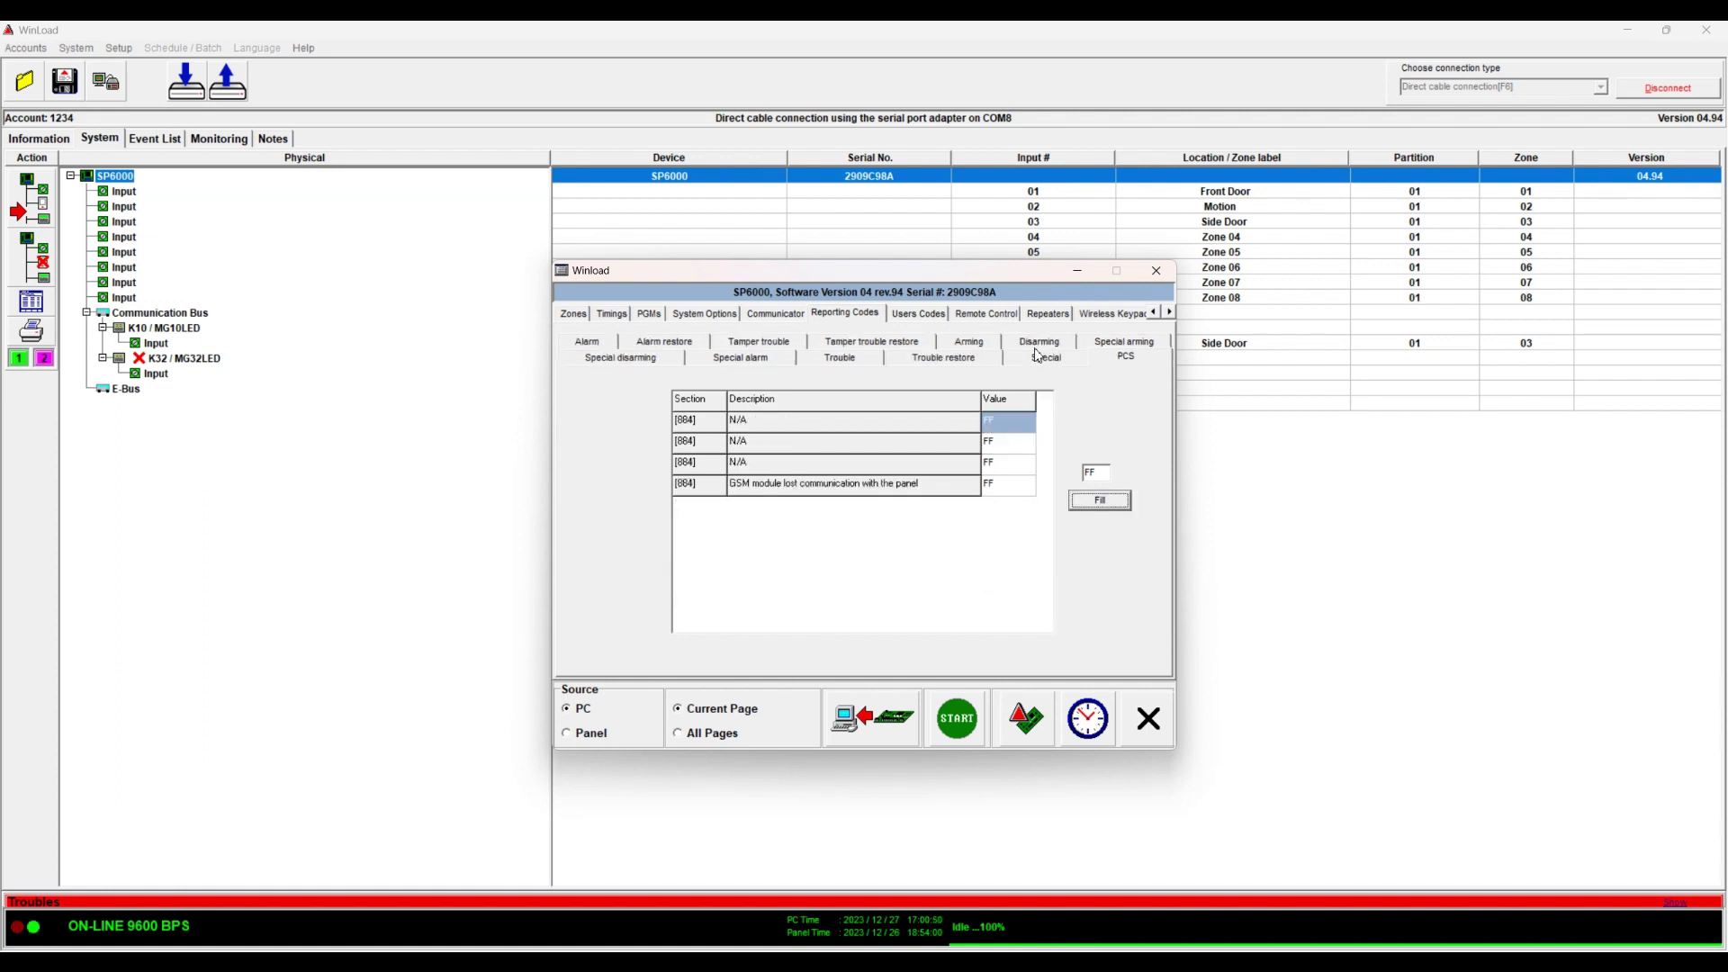
pyautogui.click(1038, 356)
pyautogui.click(845, 357)
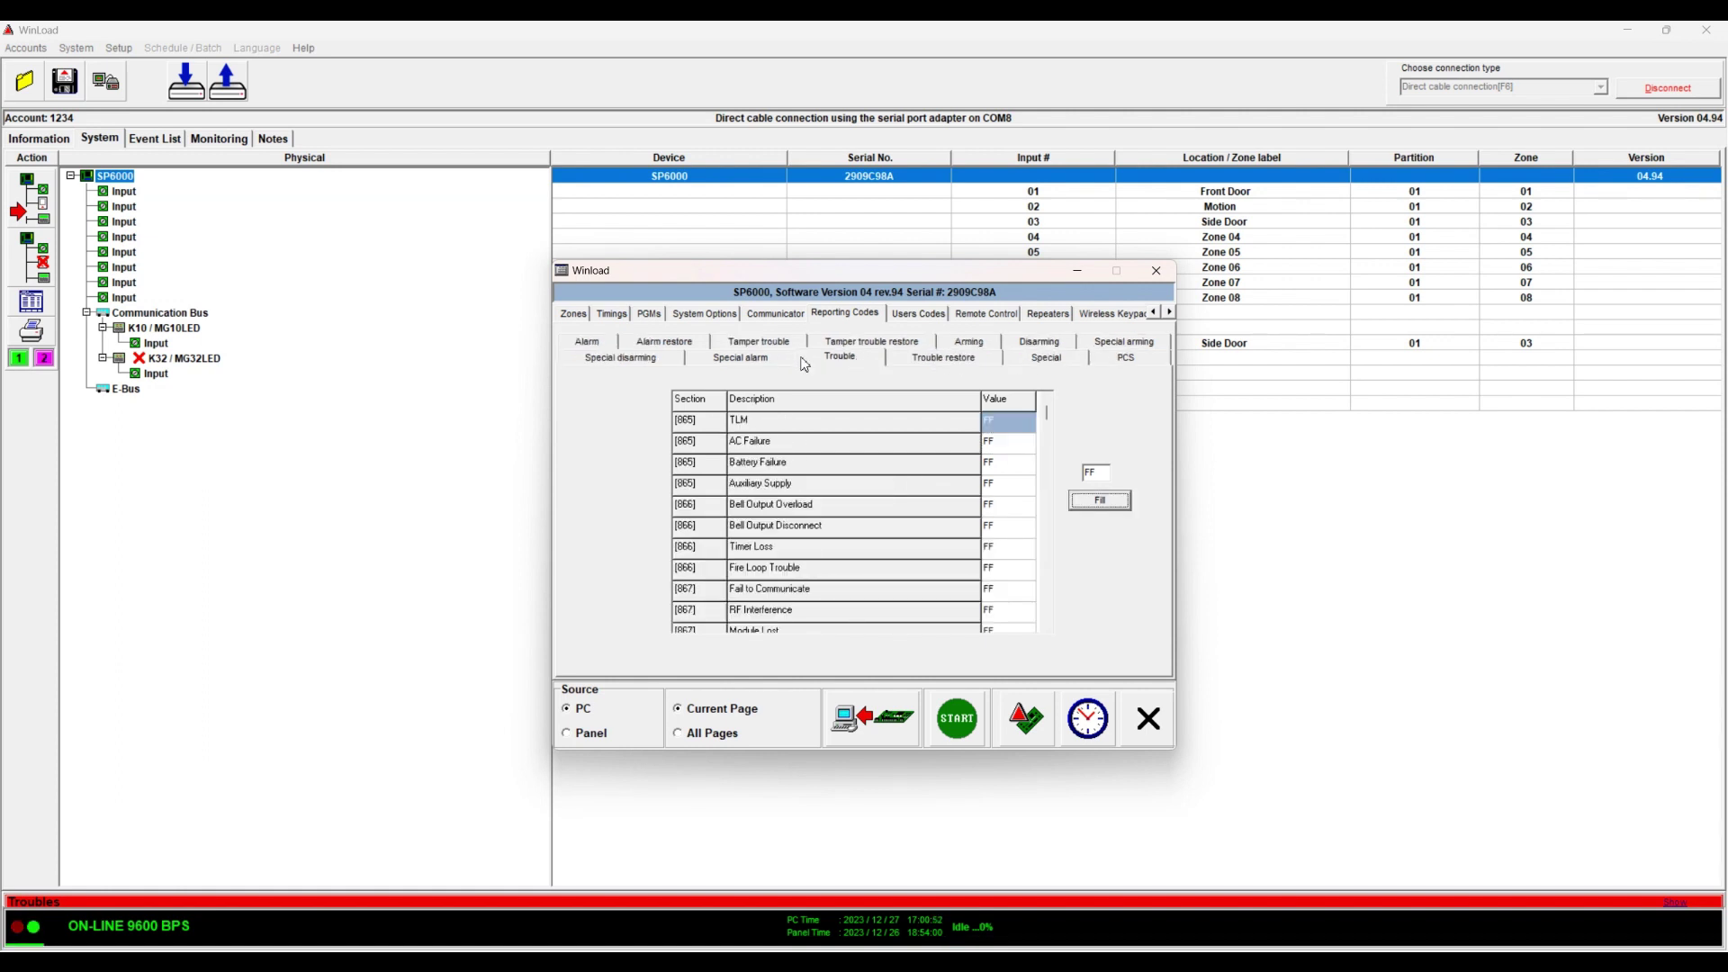
pyautogui.click(745, 358)
pyautogui.click(605, 360)
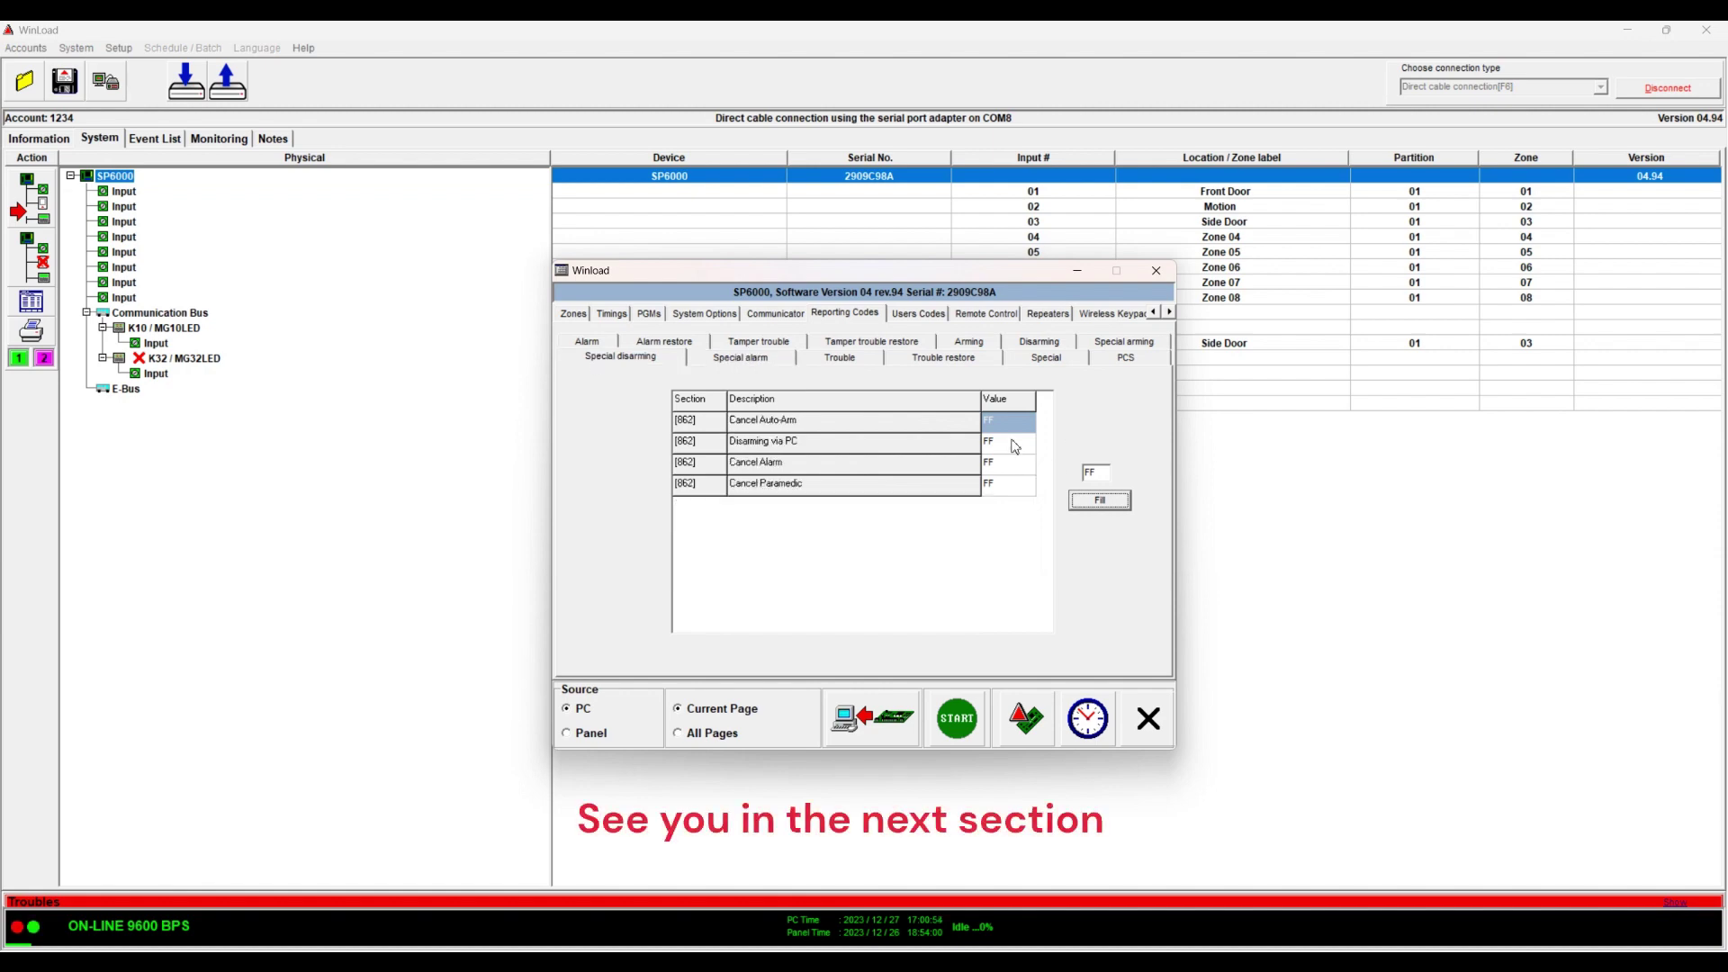